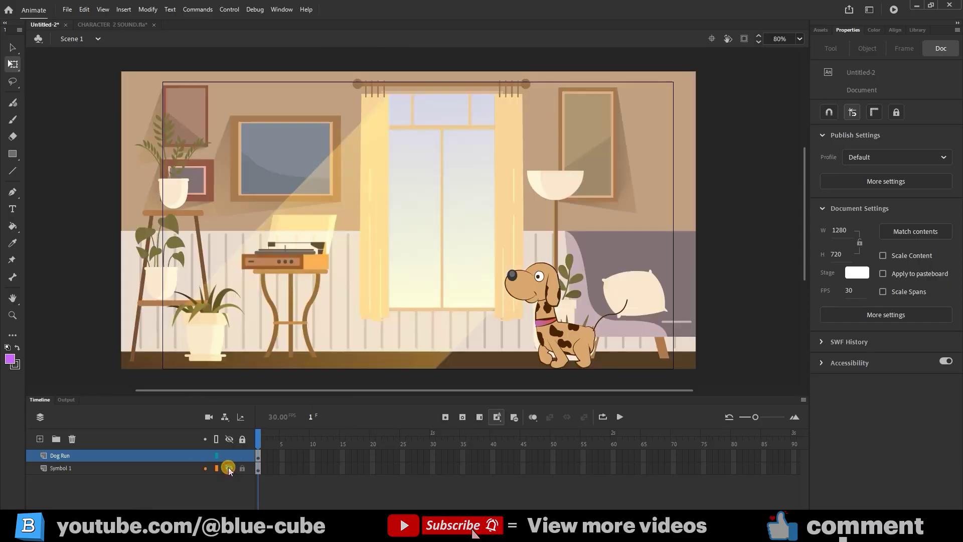
Step: Show the Animated assets and nudge the Dog Run dog slightly left in front of the armchair
left_click(820, 29)
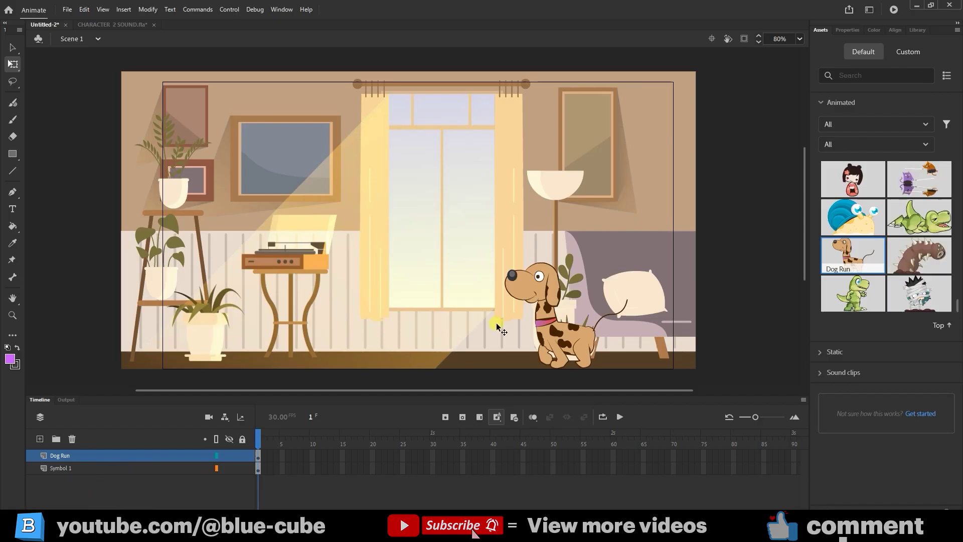
left_click(562, 335)
left_click_drag(580, 325, 574, 323)
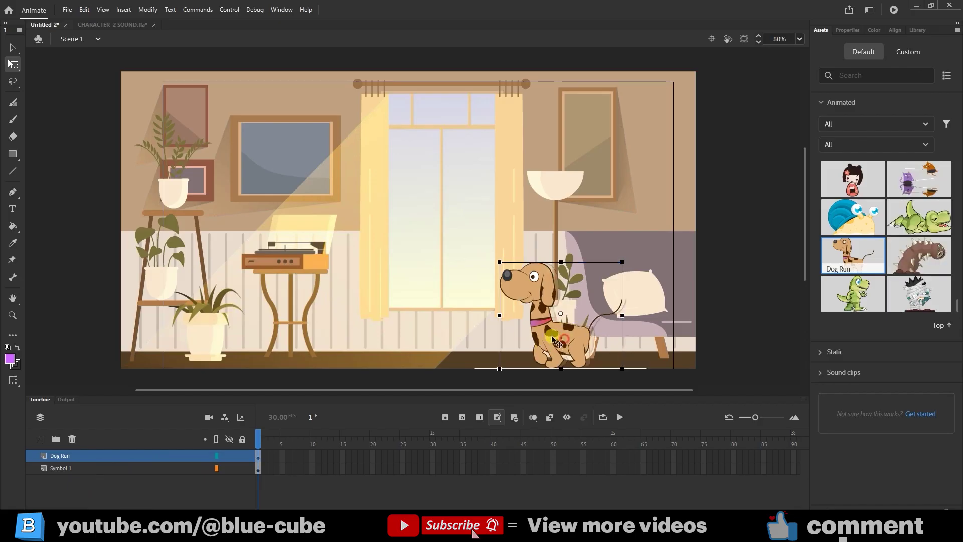
left_click(81, 460)
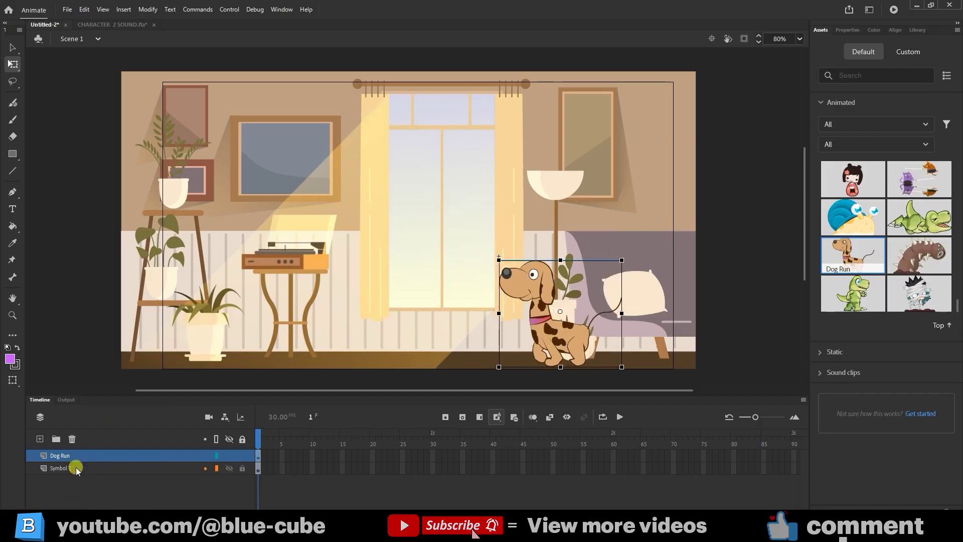
Step: Copy the Scene_1 character rig layer from the CHARACTER 2 SOUND document
left_click(75, 468)
left_click(76, 456)
left_click(123, 25)
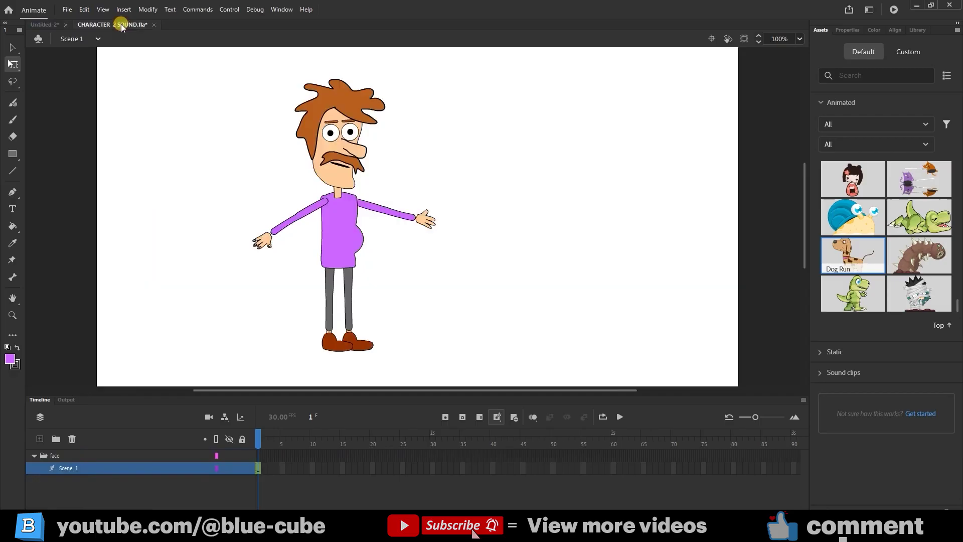
left_click(350, 252)
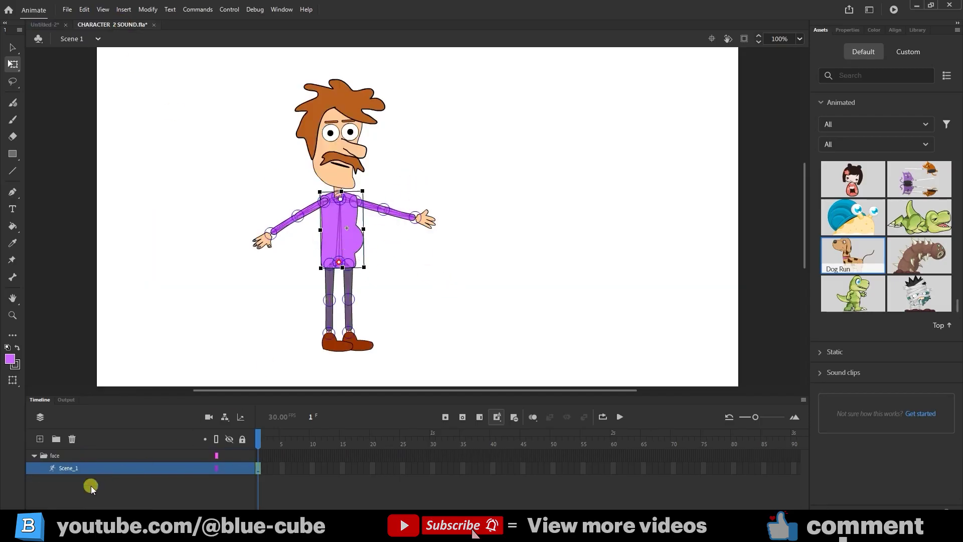
left_click(65, 469)
right_click(66, 469)
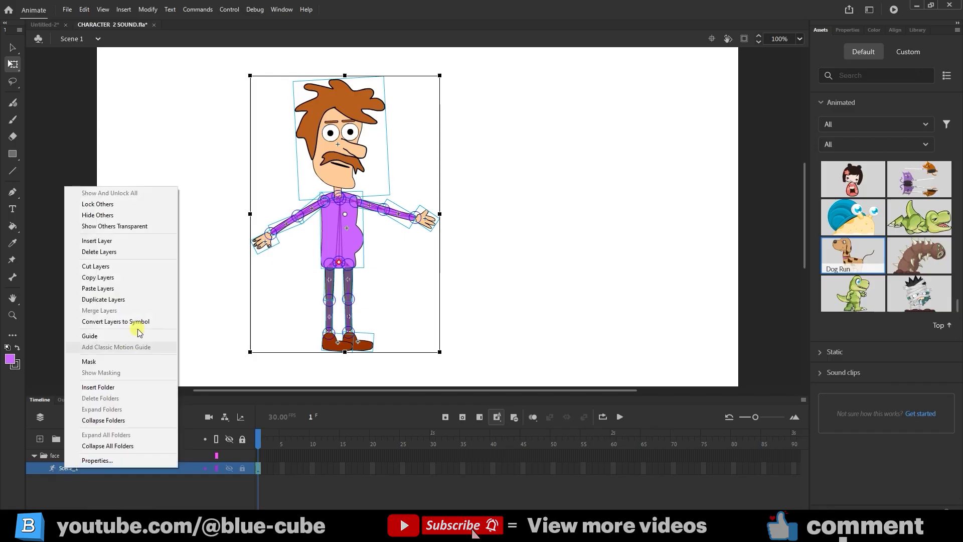
left_click(136, 277)
Step: Paste the character layer into the room scene with Don't replace existing items
left_click(46, 28)
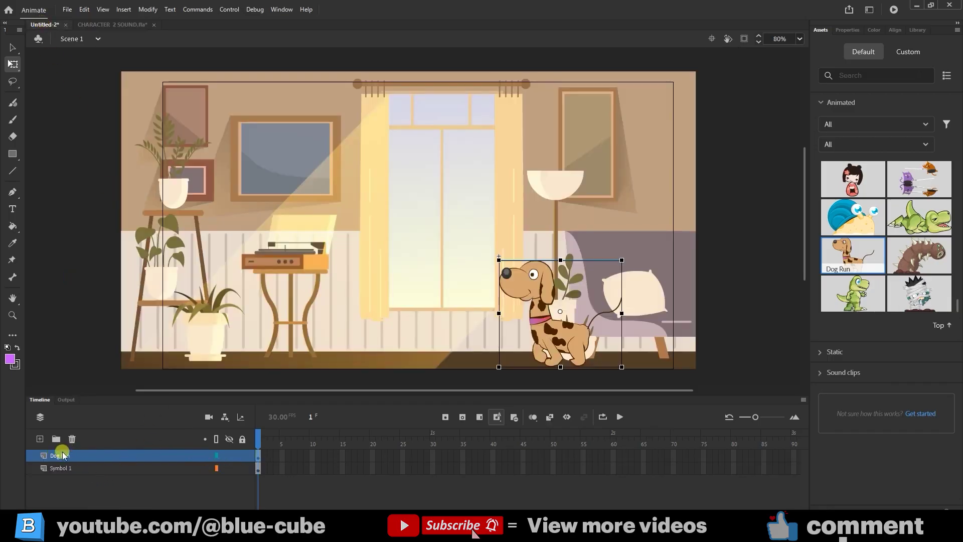
right_click(60, 455)
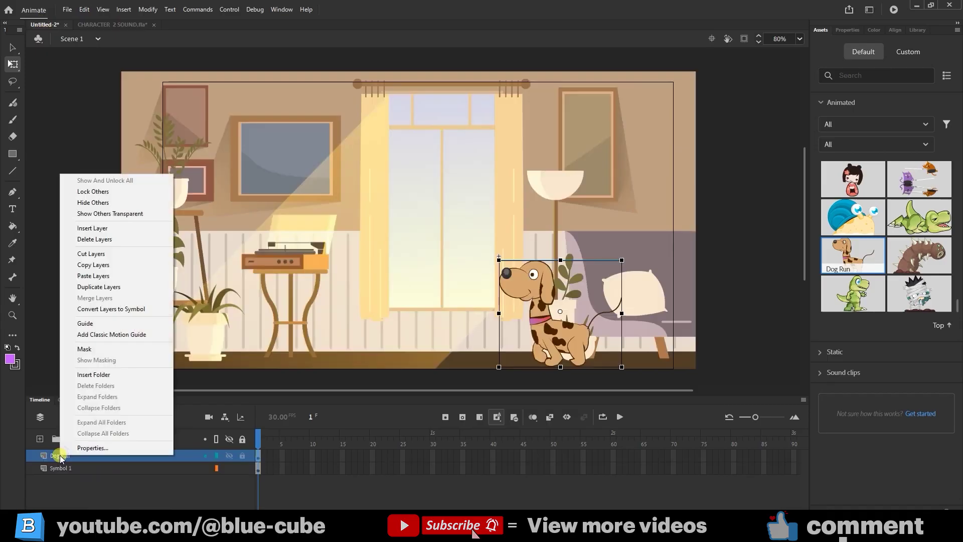
left_click(121, 277)
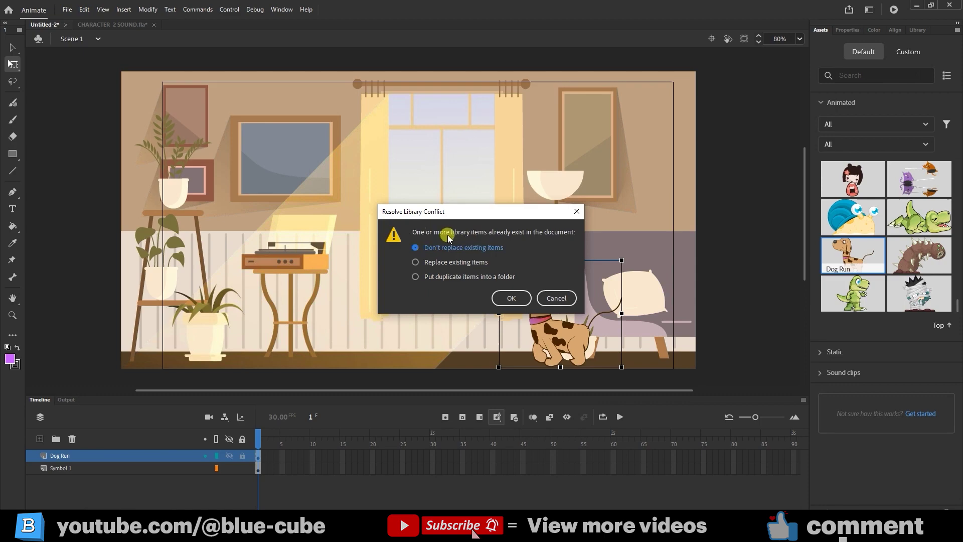
left_click(417, 247)
left_click(509, 299)
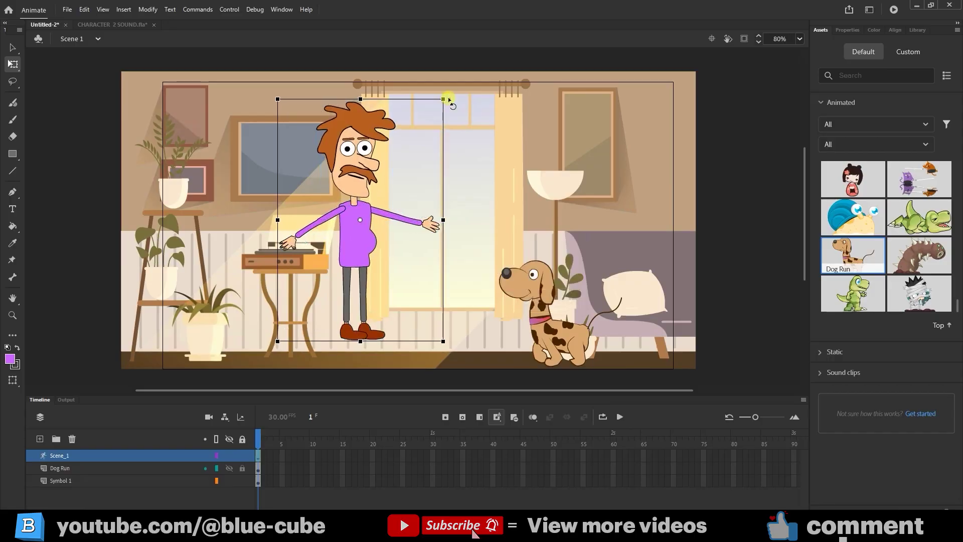
Step: Move the man beside the record-player table and drag both hand bones down to his sides
left_click(360, 264)
left_click_drag(360, 264, 259, 273)
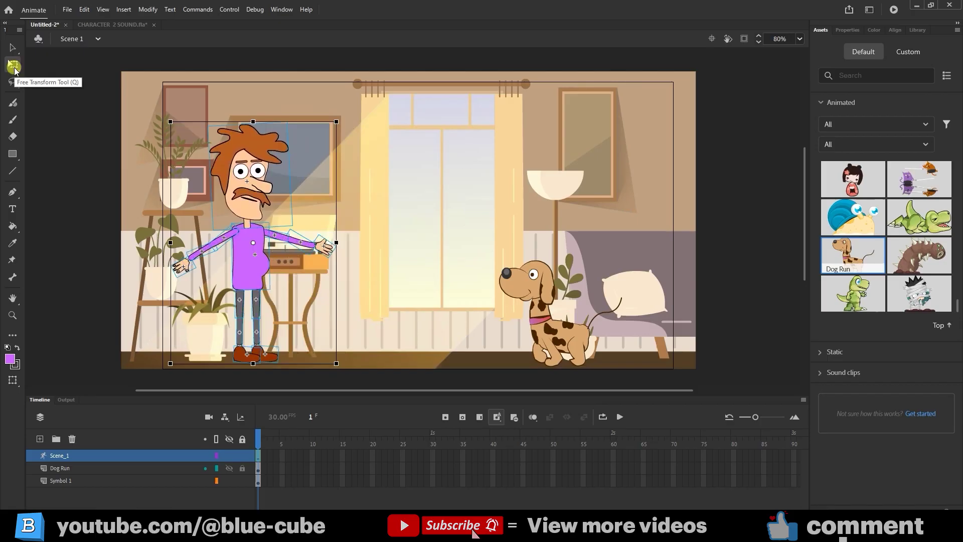
left_click(11, 48)
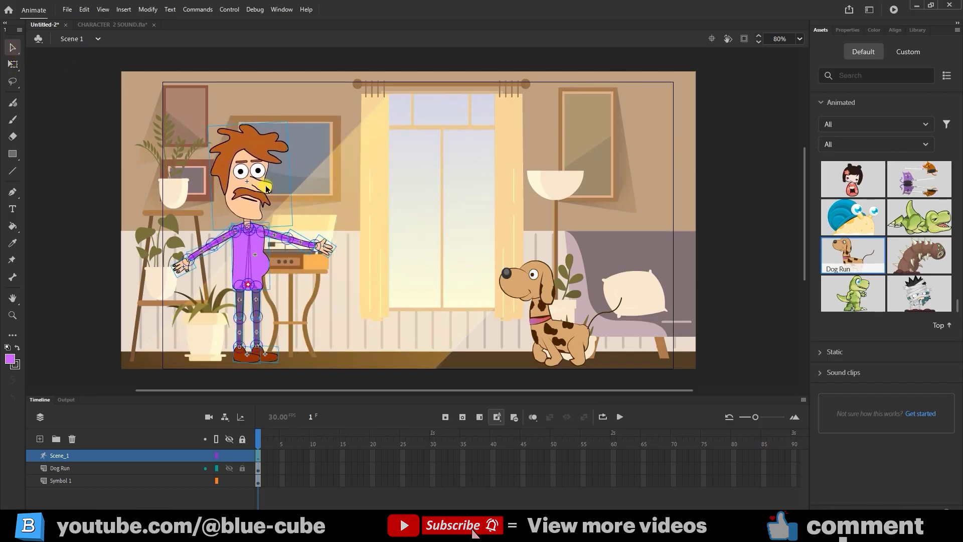
left_click_drag(313, 251, 290, 276)
left_click_drag(183, 262, 231, 290)
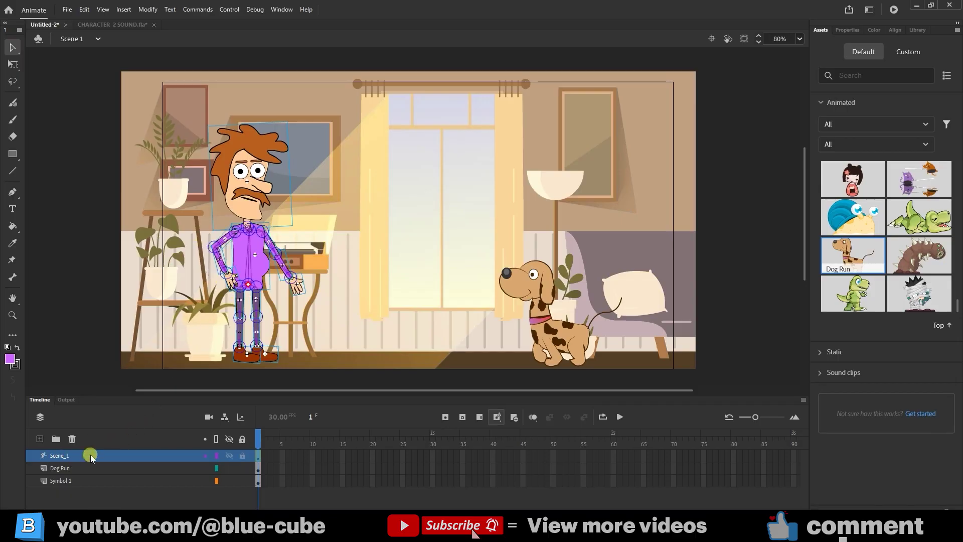
left_click(231, 306)
Step: Add the Camera tool to the toolbar and activate it to create a Camera layer
left_click(308, 315)
left_click(14, 334)
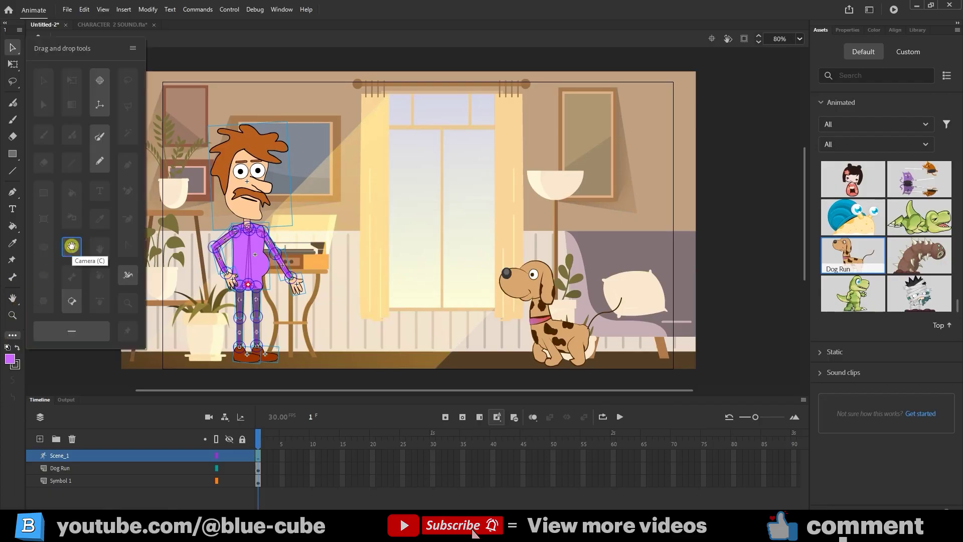
left_click_drag(72, 246, 10, 273)
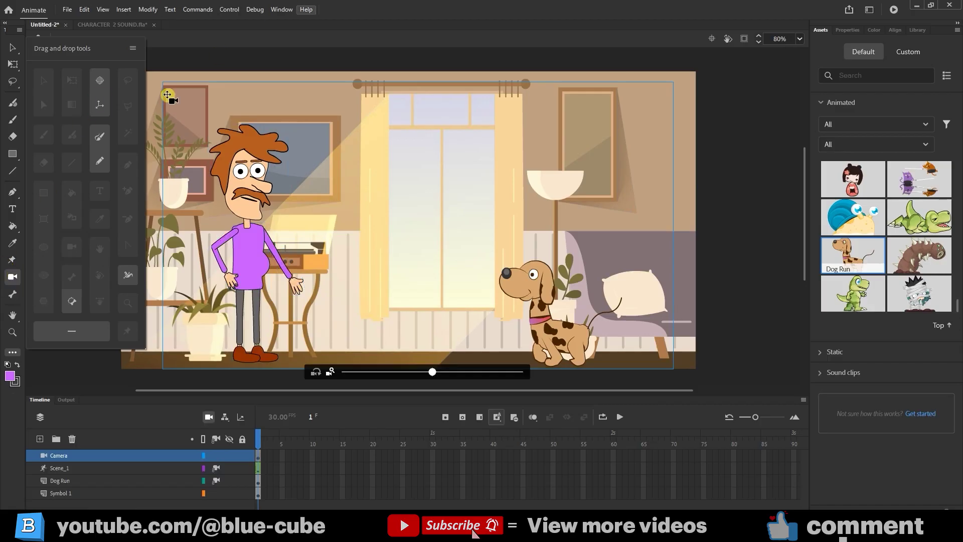
left_click(12, 276)
left_click(11, 277)
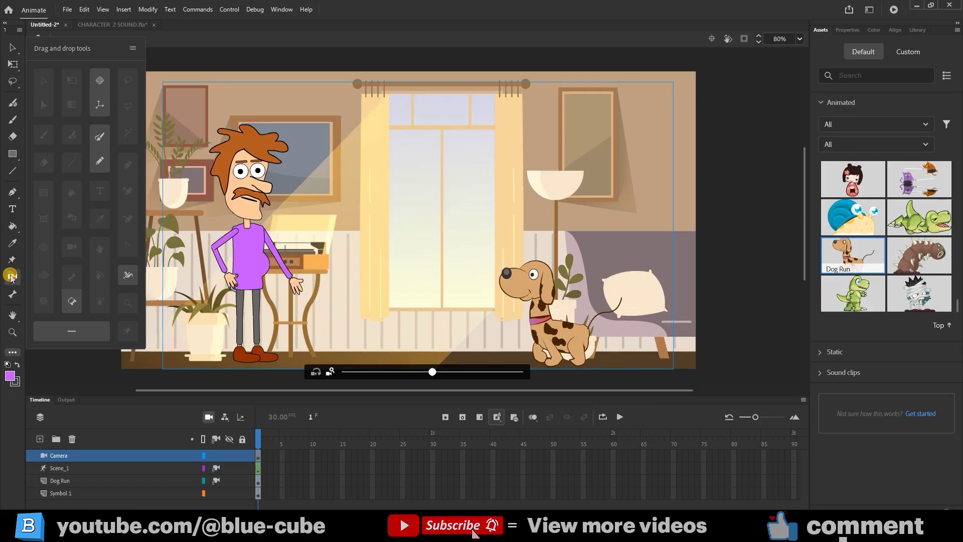
Step: Enlarge the timeline and insert keyframes at frame 30 on all four layers
left_click(88, 456)
mouse_move(87, 453)
left_mouse_down()
mouse_move(67, 457)
mouse_move(95, 456)
left_mouse_up()
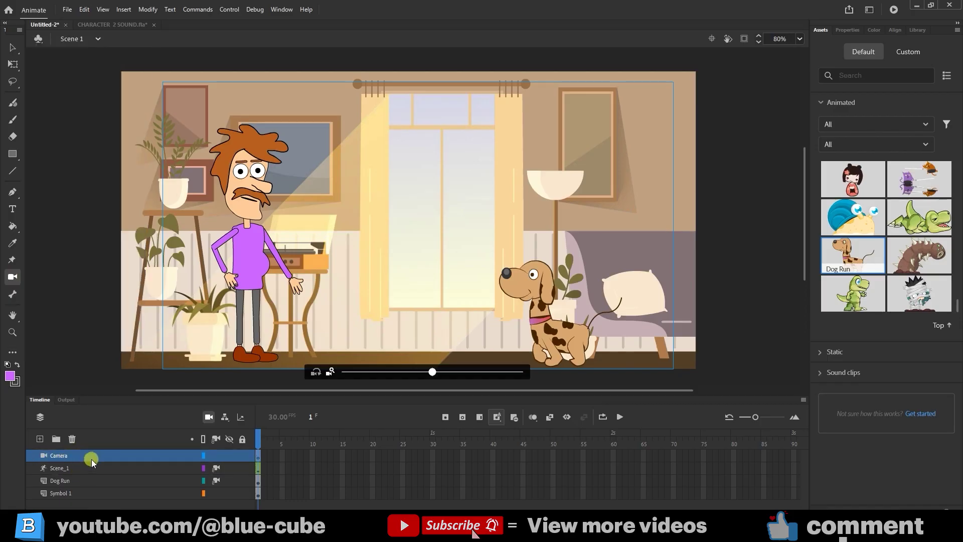
left_click_drag(109, 394, 114, 380)
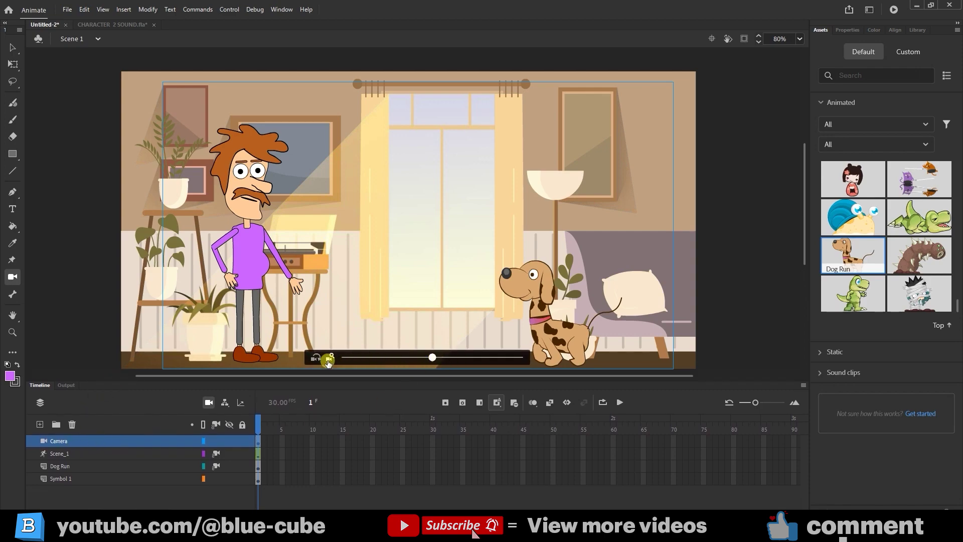
left_click(330, 358)
left_click(433, 482)
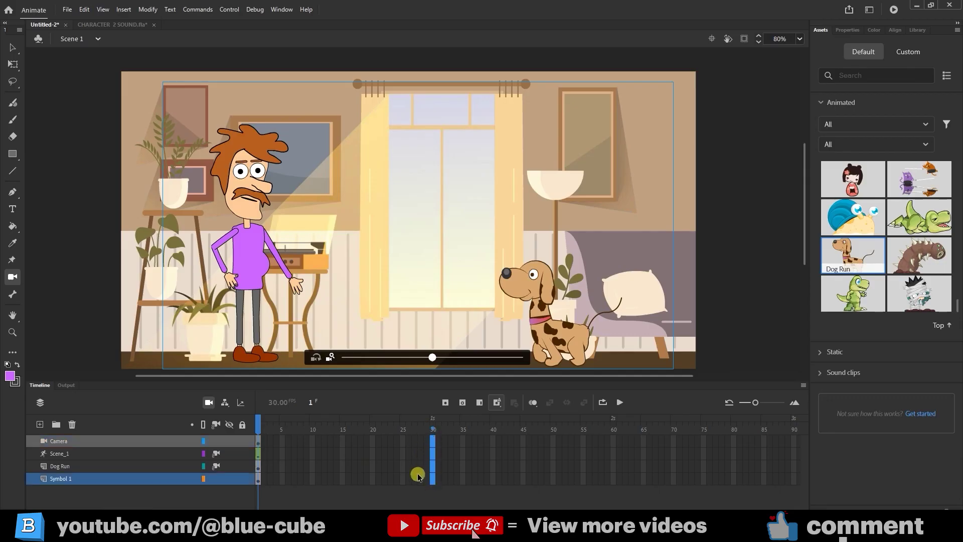
left_click(445, 403)
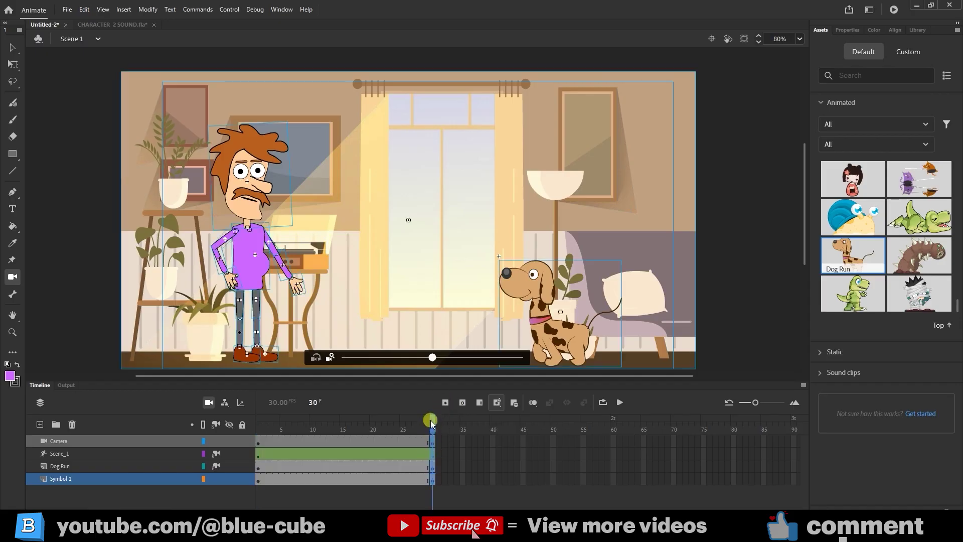
key("Return")
left_click(258, 442)
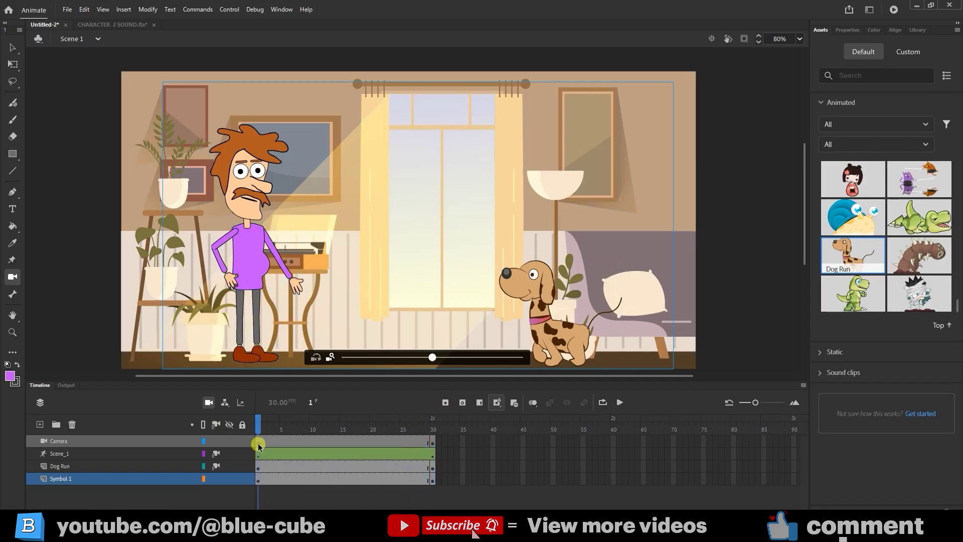
Step: Create a classic tween on the Camera layer and move the playhead to frame 24
right_click(340, 441)
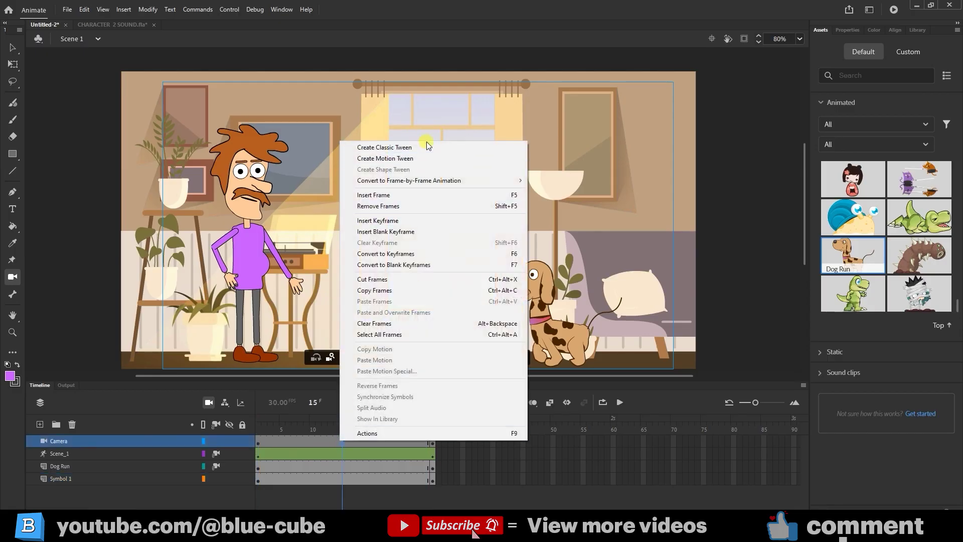
left_click(407, 149)
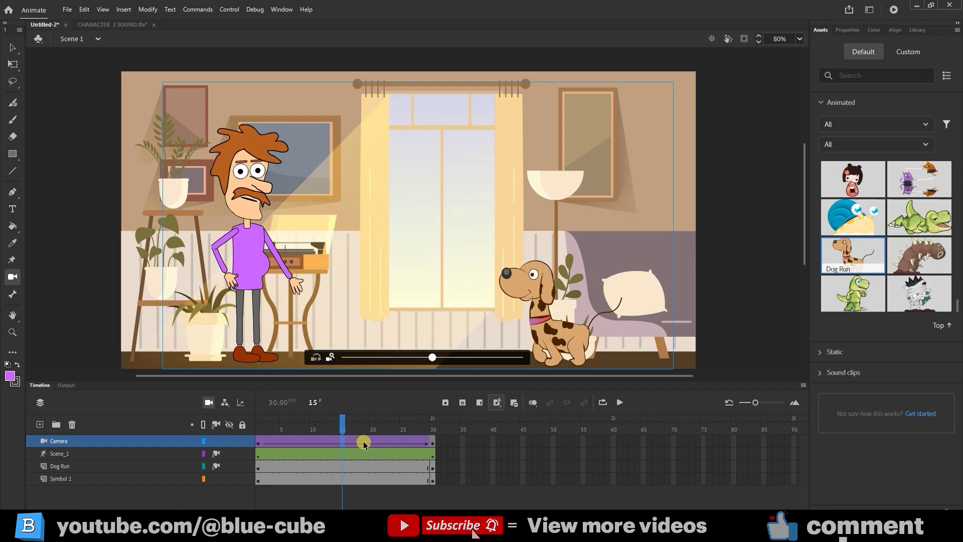
left_click_drag(338, 424, 255, 427)
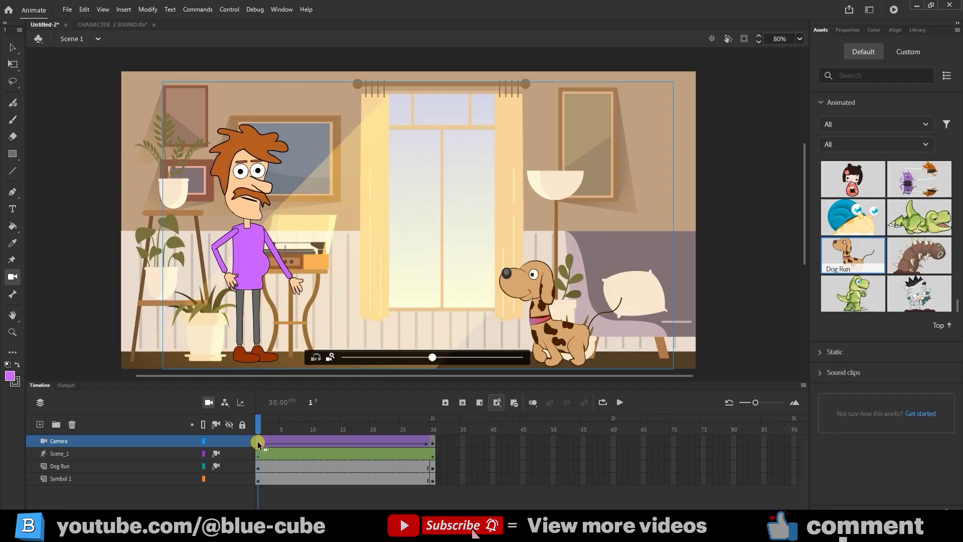
Step: Undo a trial camera zoom, then turn on attach-to-camera icons for Scene_1 and Dog Run
left_click(441, 358)
left_click_drag(435, 358, 483, 358)
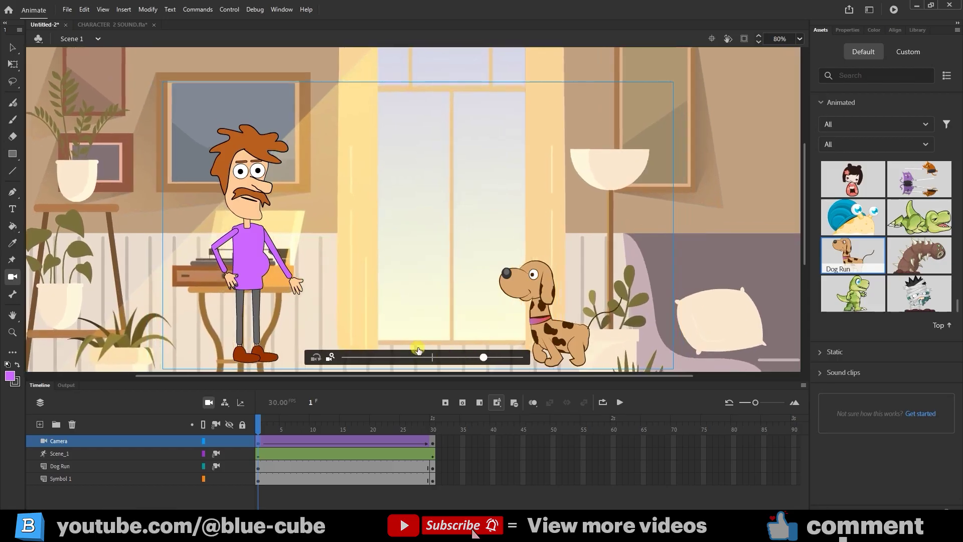
left_click_drag(419, 350, 463, 351)
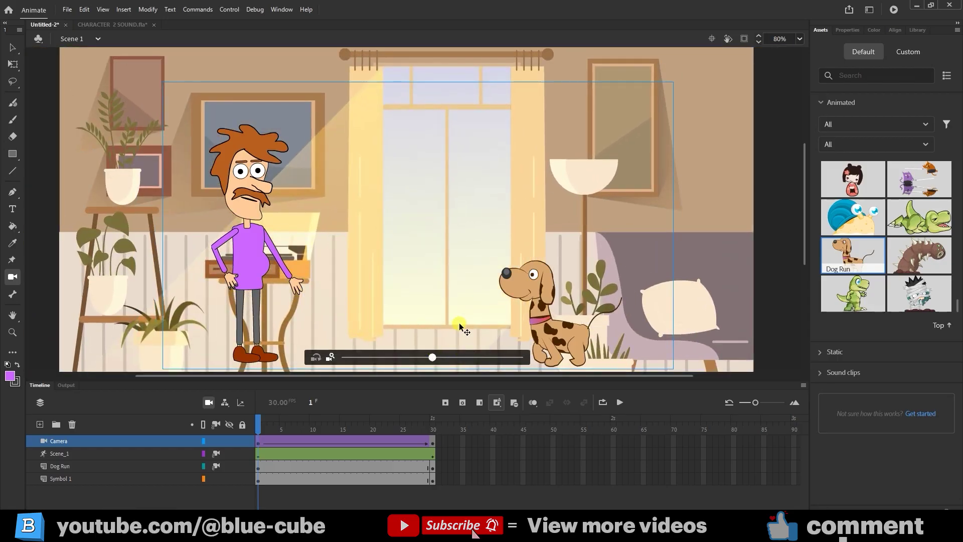
key("ctrl+z")
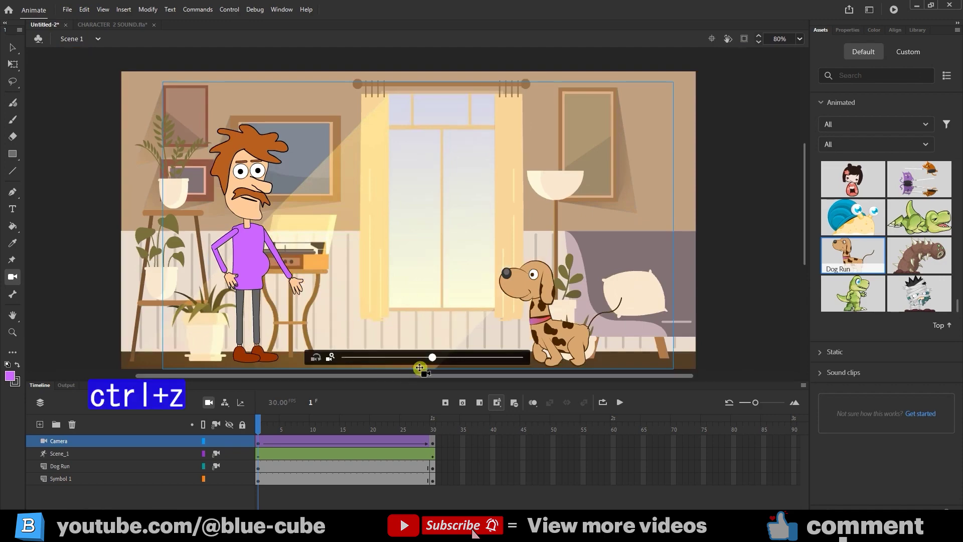
left_click(216, 454)
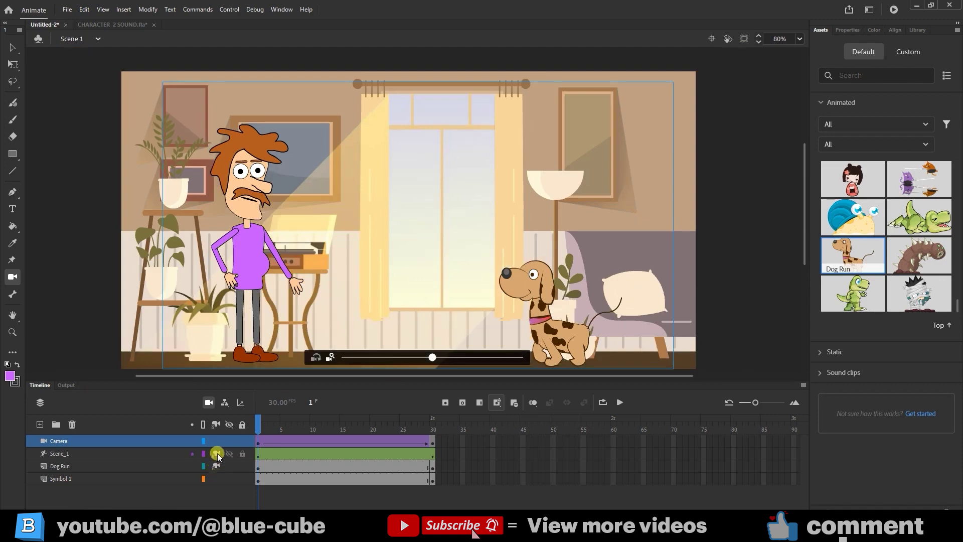
left_click(216, 466)
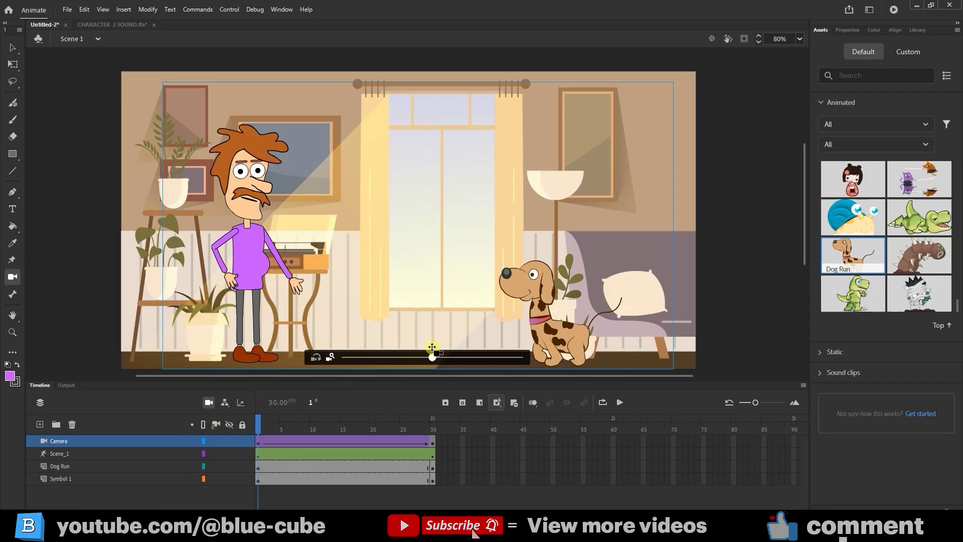
Step: At frame 1, zoom and pan the camera close onto the man's face, then scrub to preview
left_click_drag(438, 360, 454, 356)
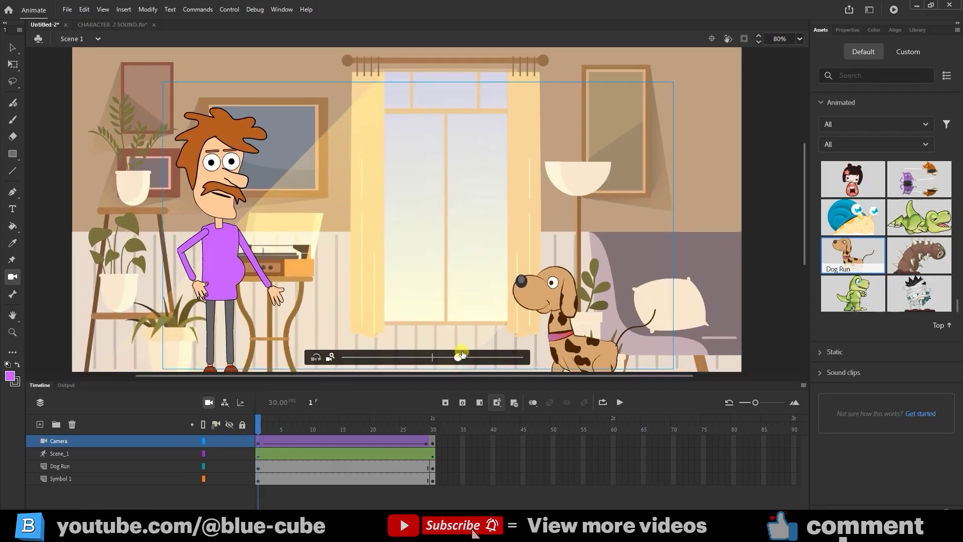
left_click_drag(462, 354, 484, 346)
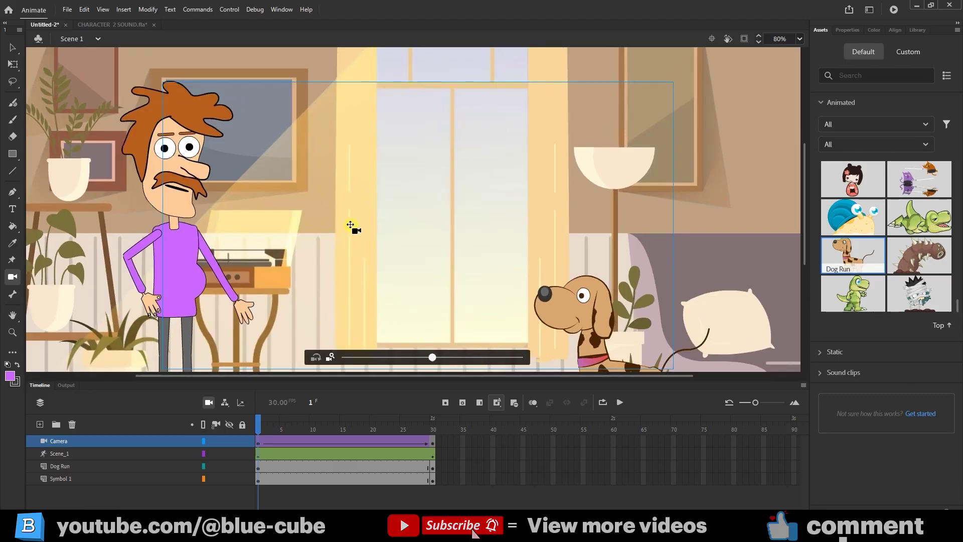
left_click_drag(350, 225, 233, 195)
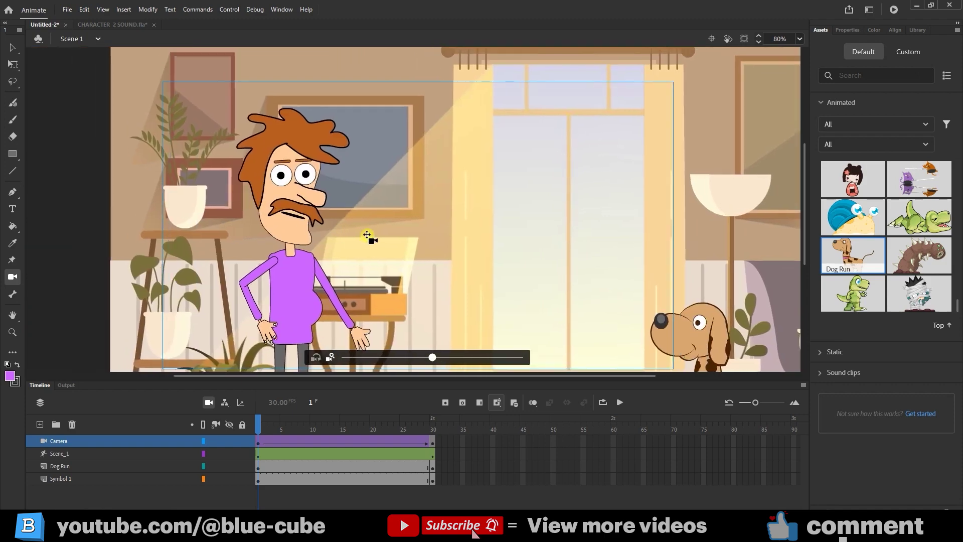
left_click_drag(357, 234, 311, 212)
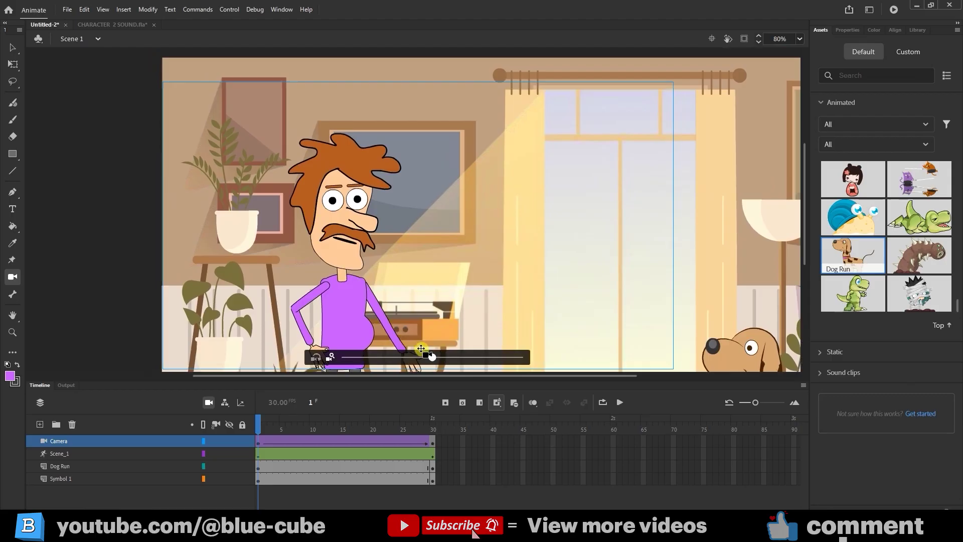
left_click_drag(432, 359, 474, 359)
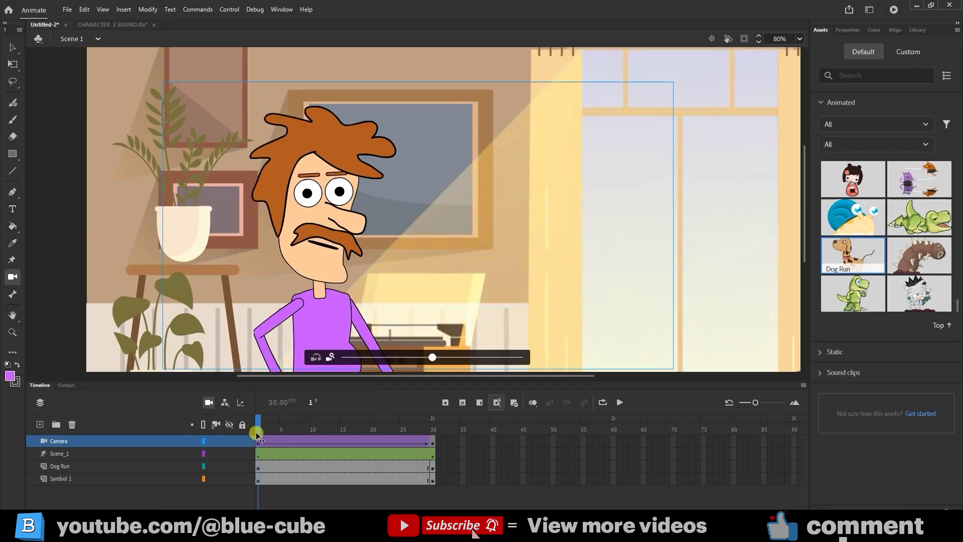
left_click_drag(257, 434, 237, 441)
left_click(620, 403)
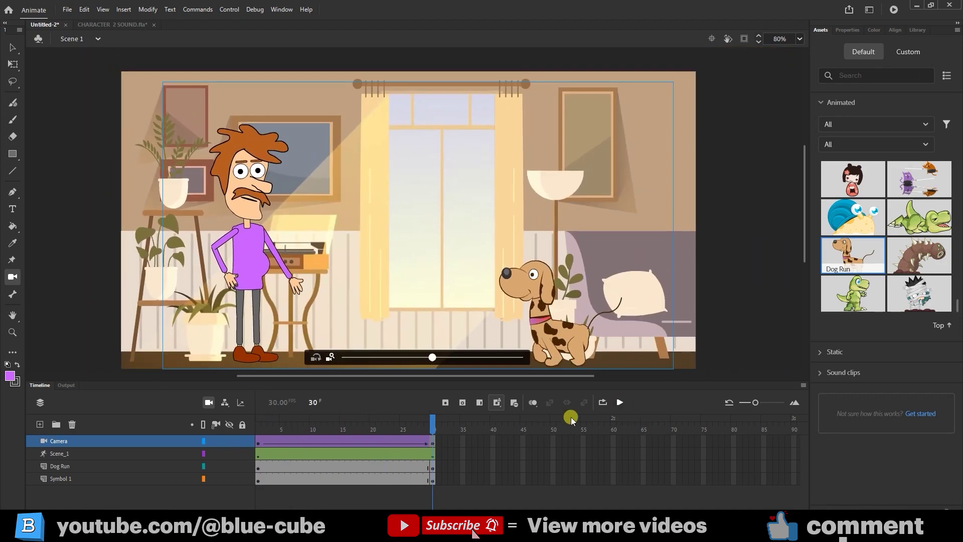
left_click_drag(432, 419, 221, 424)
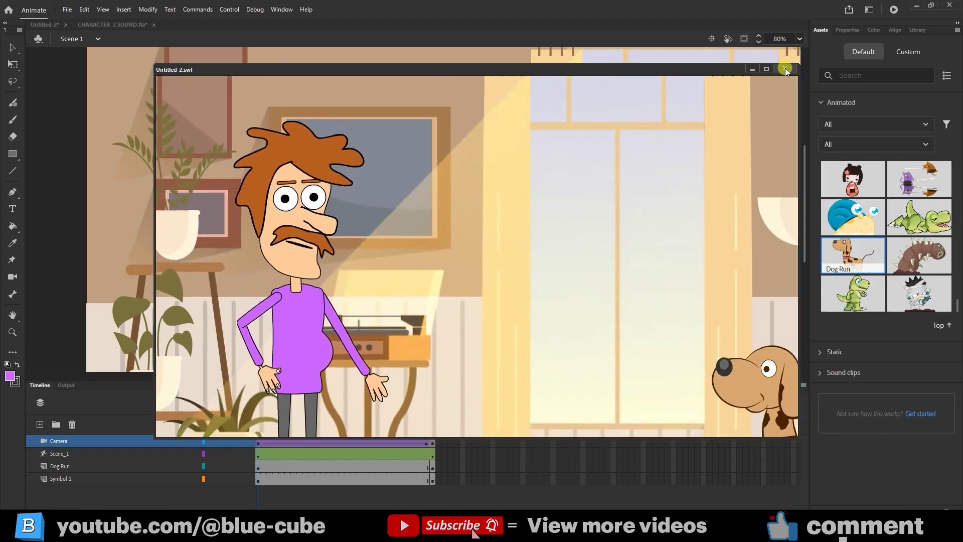
left_click(785, 68)
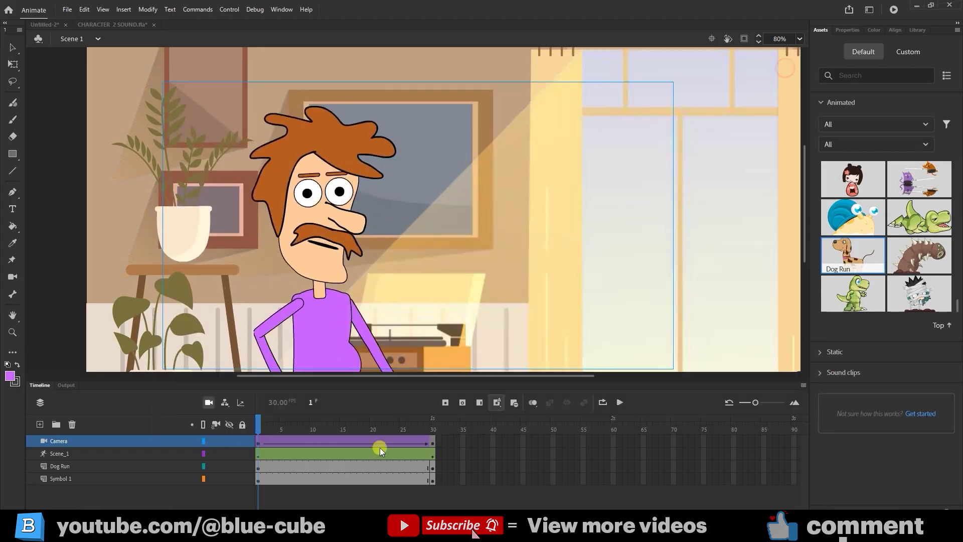
left_click(229, 9)
left_click(279, 101)
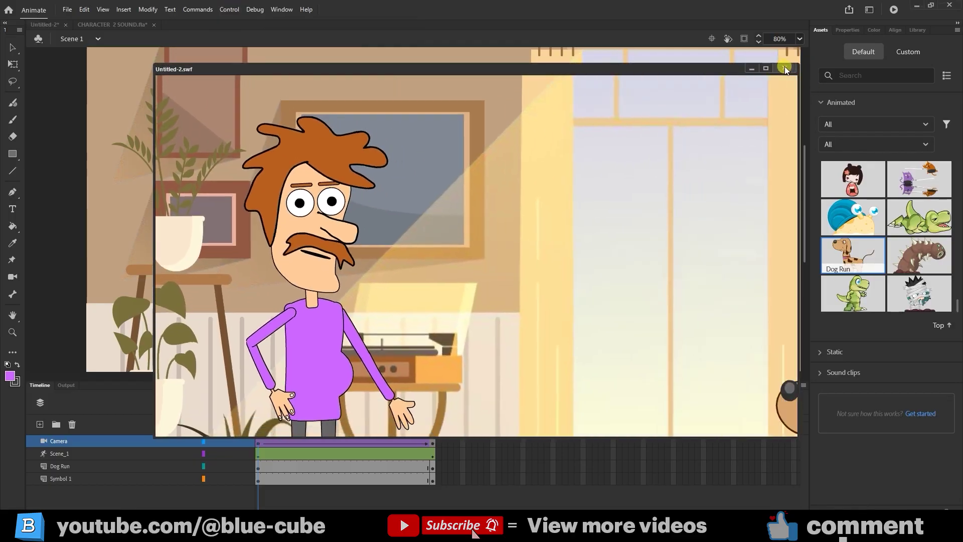
left_click(785, 68)
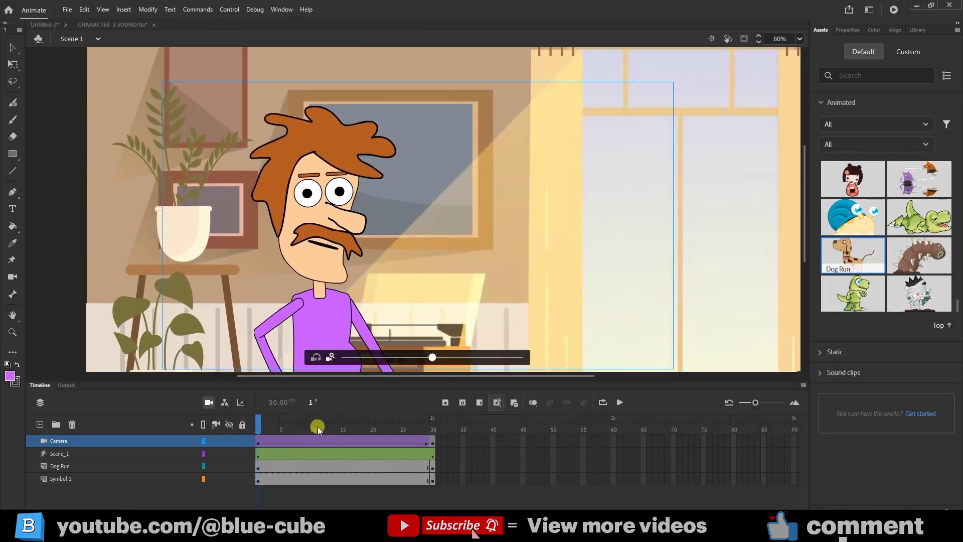
Step: Rotate the frame-1 camera to tilt the close-up, then scrub and play back to check
left_click(261, 426)
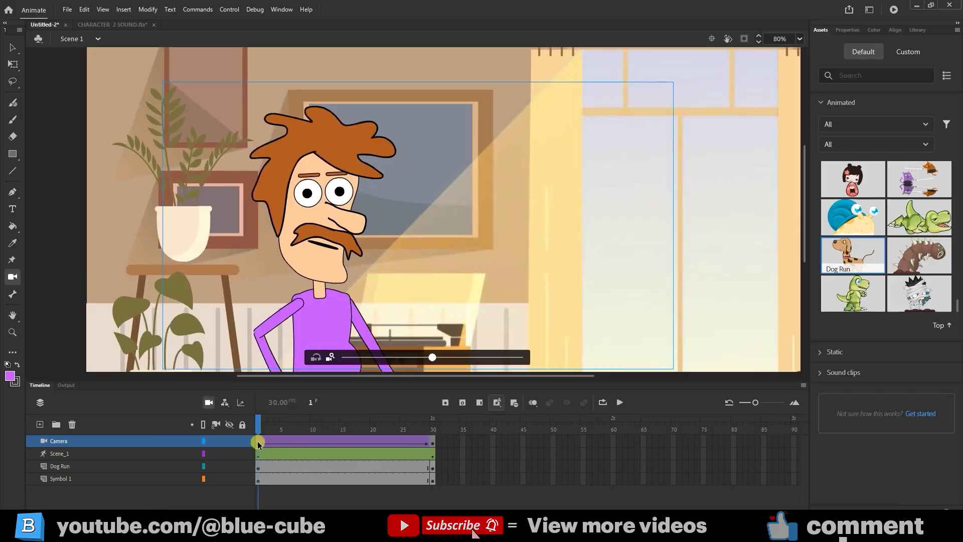
left_click(314, 282)
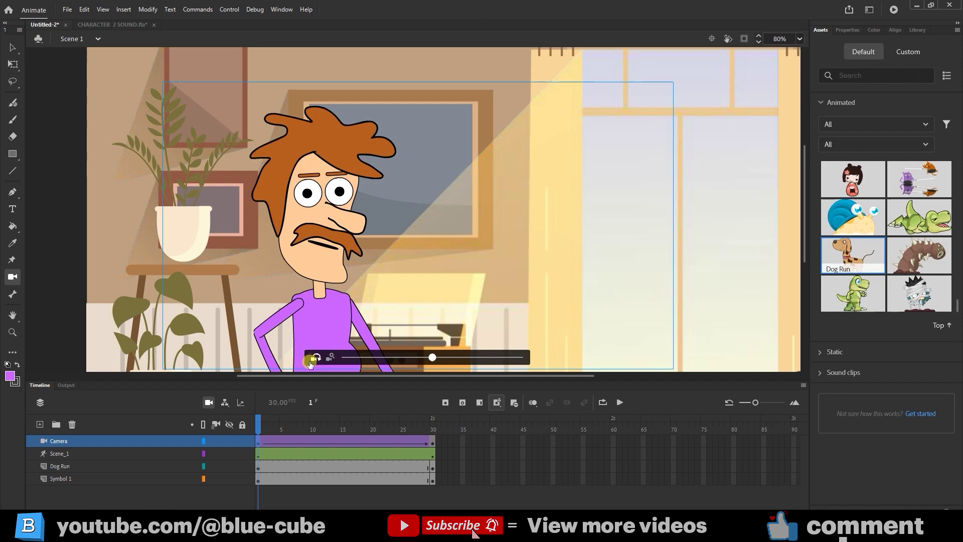
left_click(433, 357)
left_click_drag(433, 358, 452, 364)
left_click(265, 426)
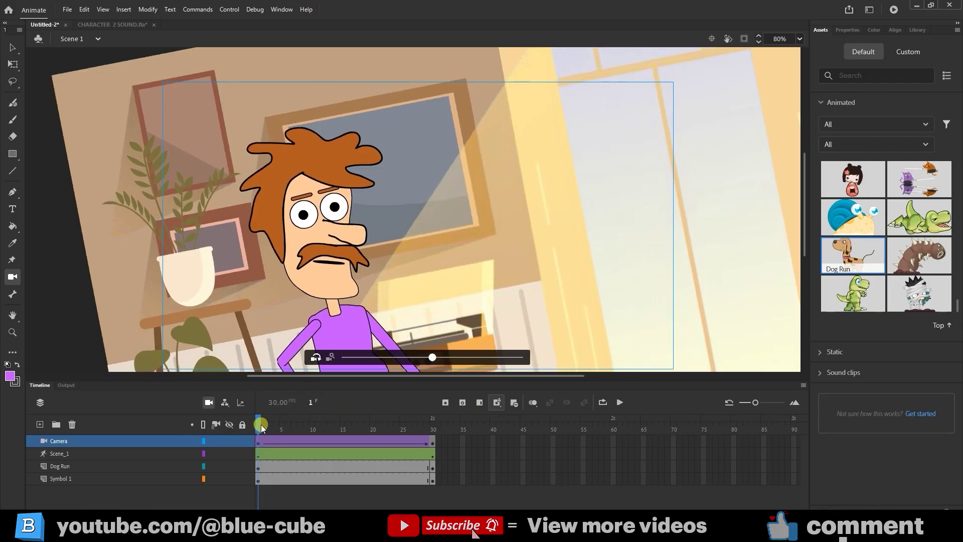
left_click(265, 425)
left_click_drag(267, 425, 232, 451)
left_click(620, 403)
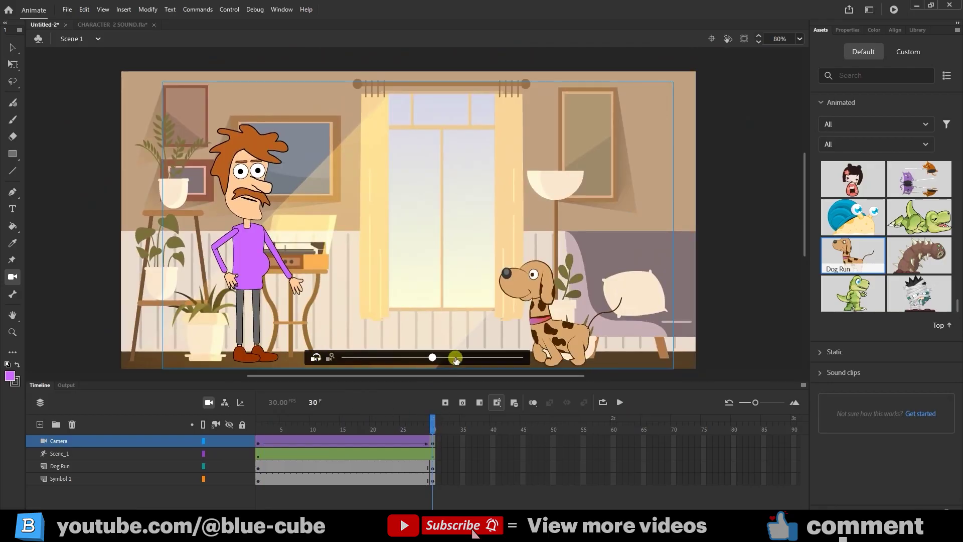
left_click_drag(435, 426, 233, 426)
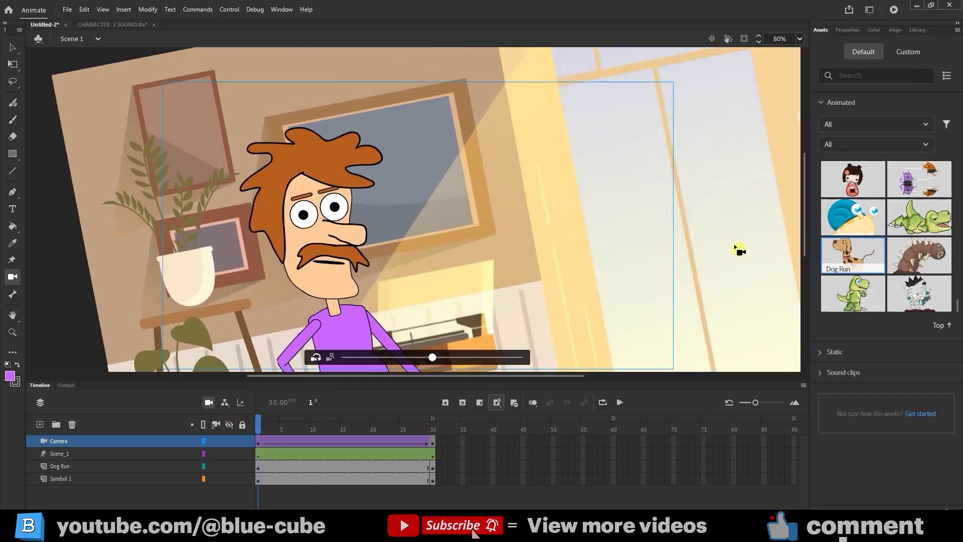
Step: In Camera Settings, reset frame 1 to X 0, Y 0, 100% zoom and 0° rotation
left_click(842, 30)
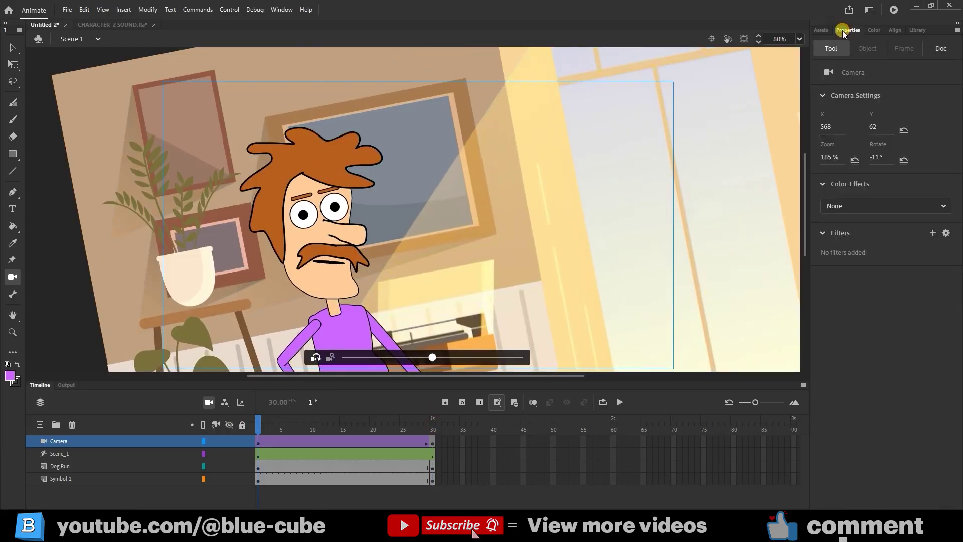
left_click(179, 448)
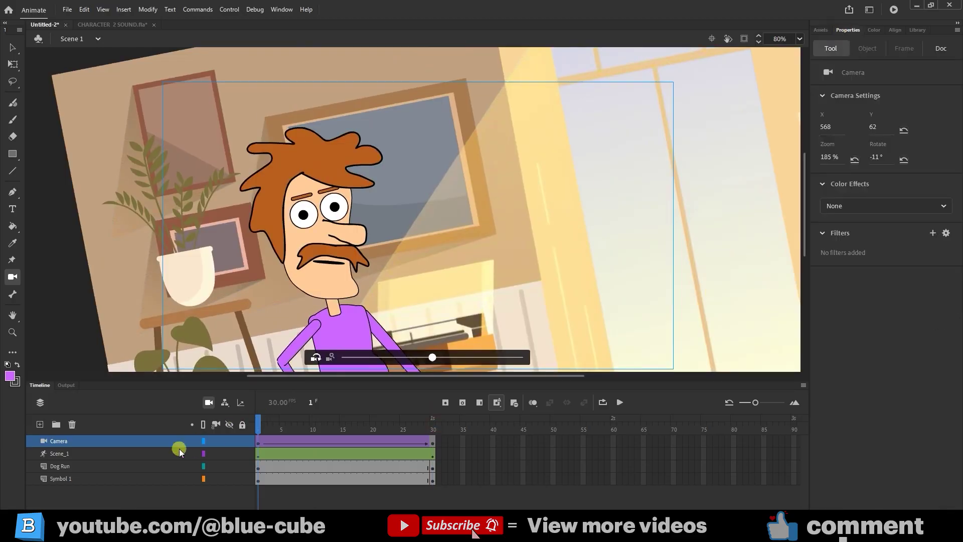
left_click(75, 441)
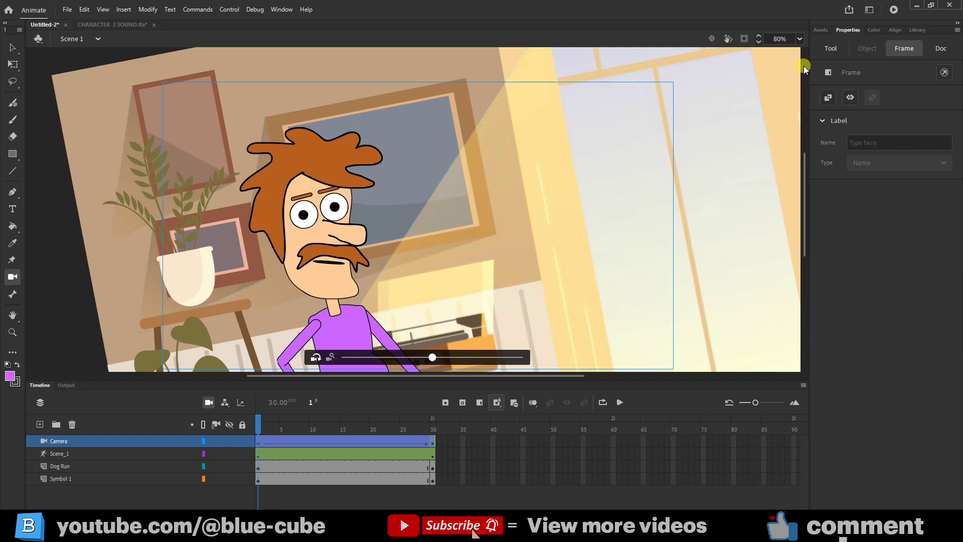
left_click(830, 48)
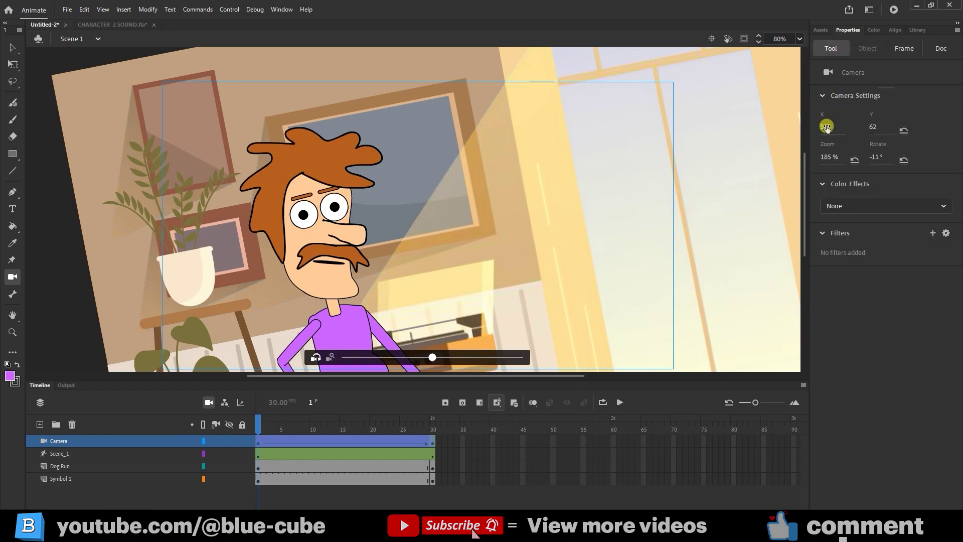
mouse_move(832, 127)
left_mouse_down()
mouse_move(799, 131)
mouse_move(851, 125)
mouse_move(809, 122)
mouse_move(822, 122)
left_mouse_up()
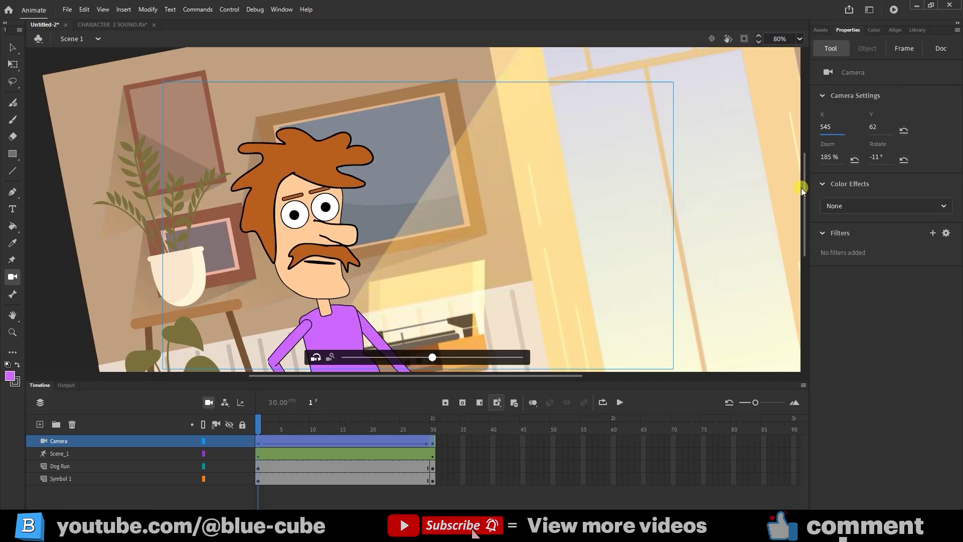
left_click(903, 130)
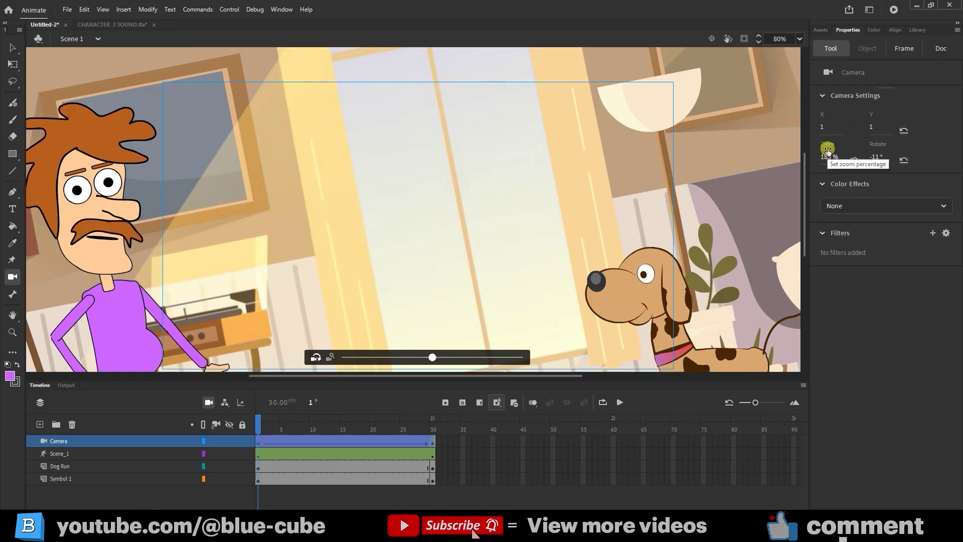
left_click_drag(825, 152, 795, 158)
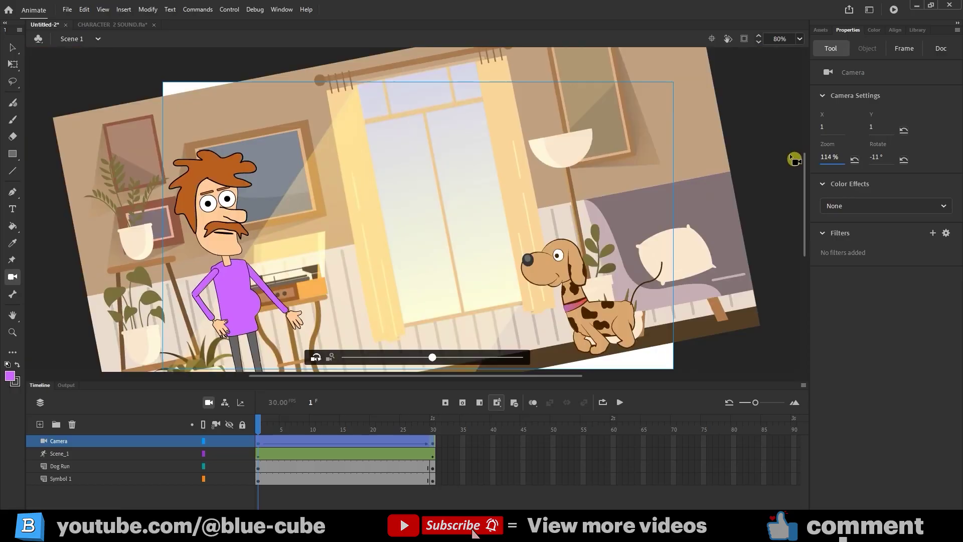
left_click(853, 158)
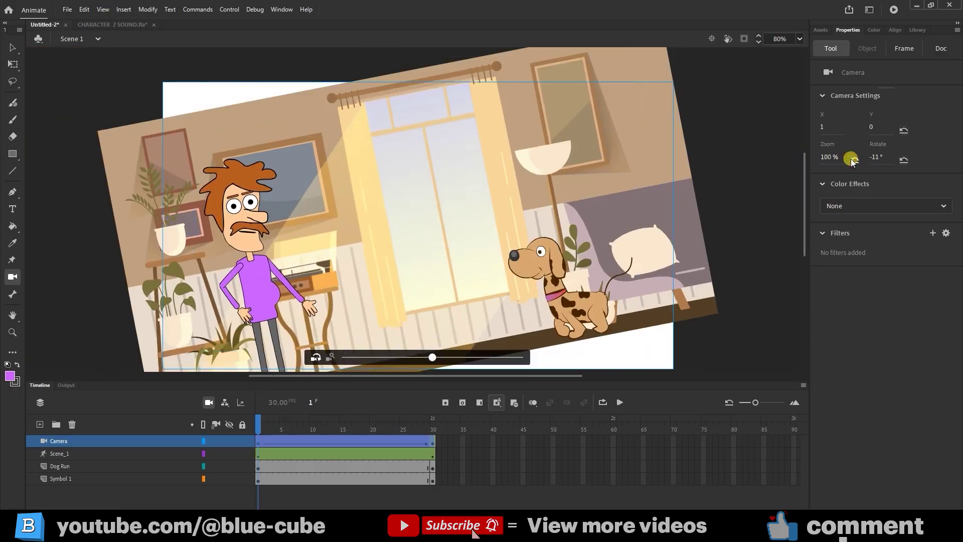
left_click(903, 159)
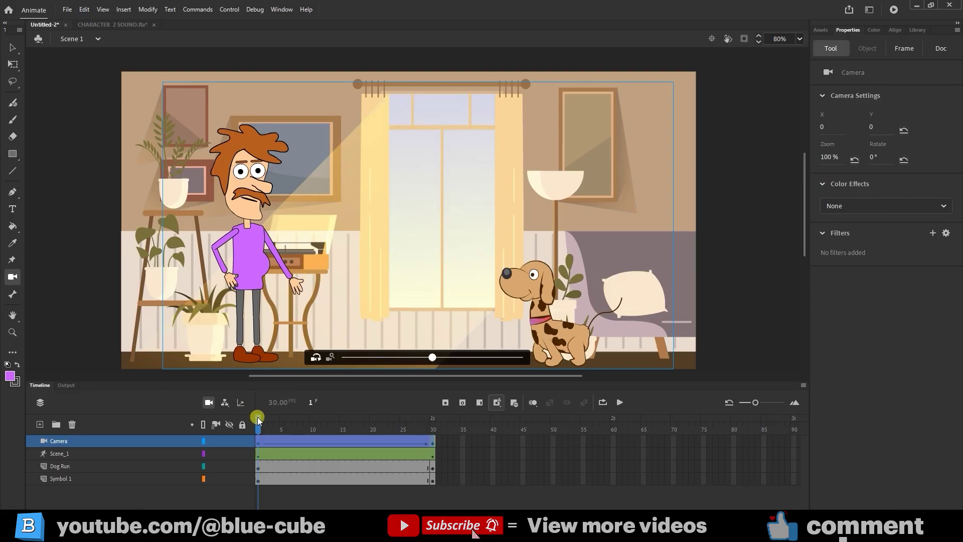
Step: Zoom the camera in to 115% at frame 30
left_click(431, 441)
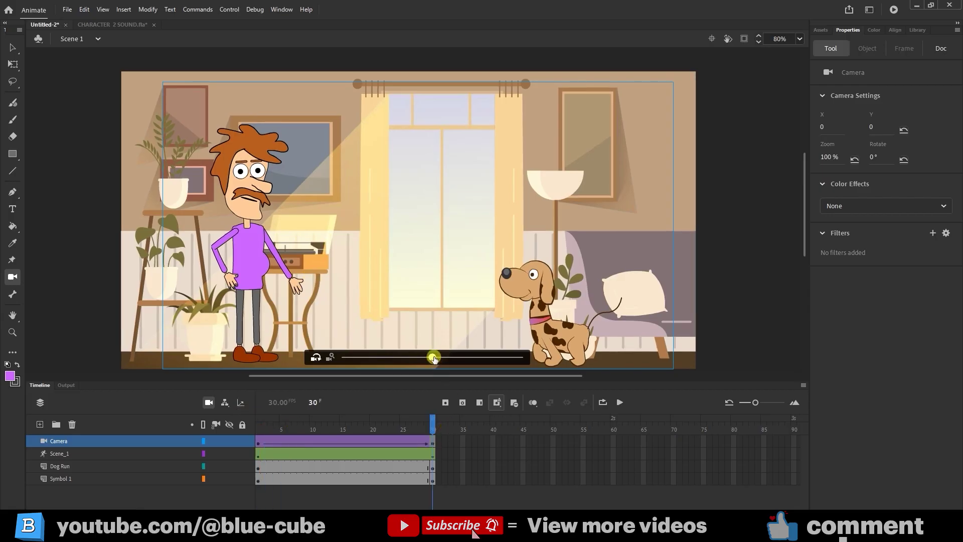
left_click(330, 356)
left_click_drag(433, 357, 457, 357)
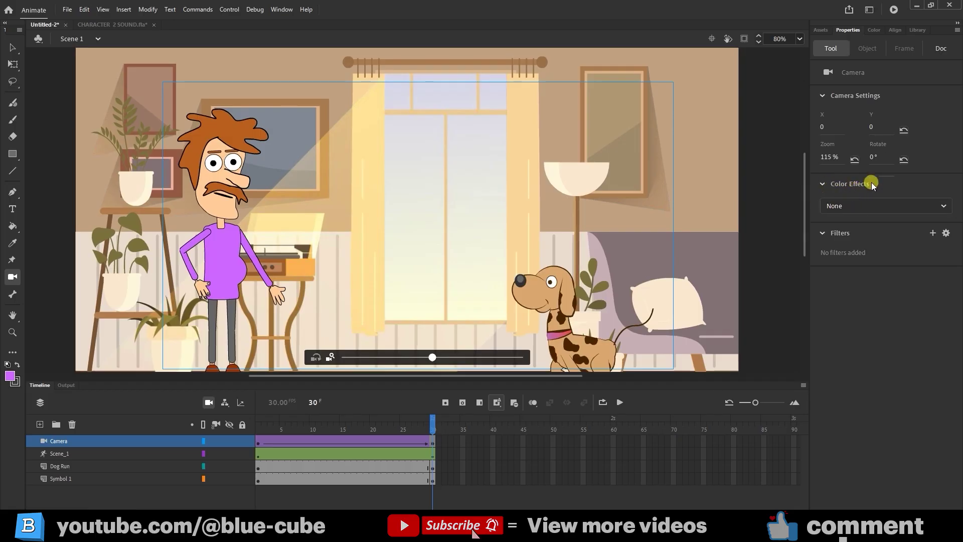
Step: Add a Brightness colour effect, try -49% and 53%, then set it to 0%
left_click(835, 207)
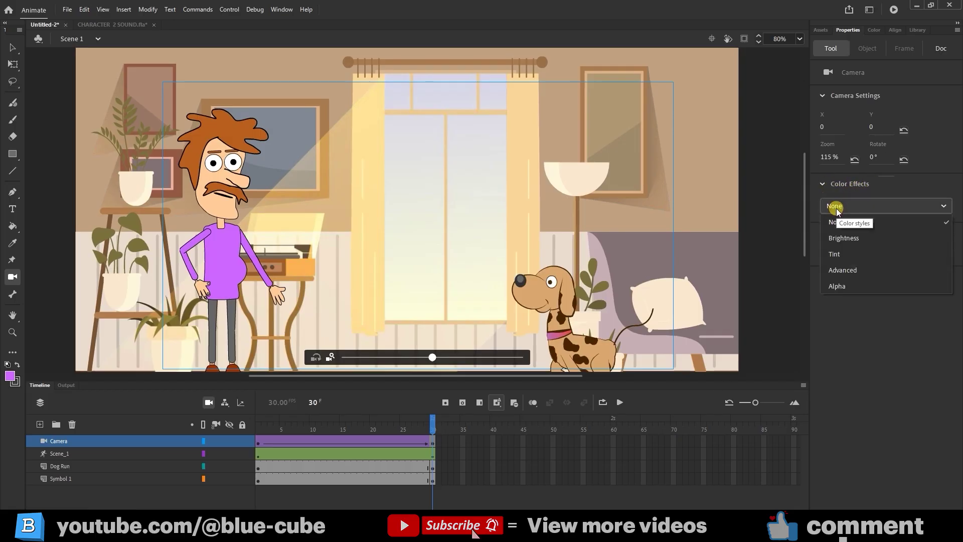
left_click(857, 239)
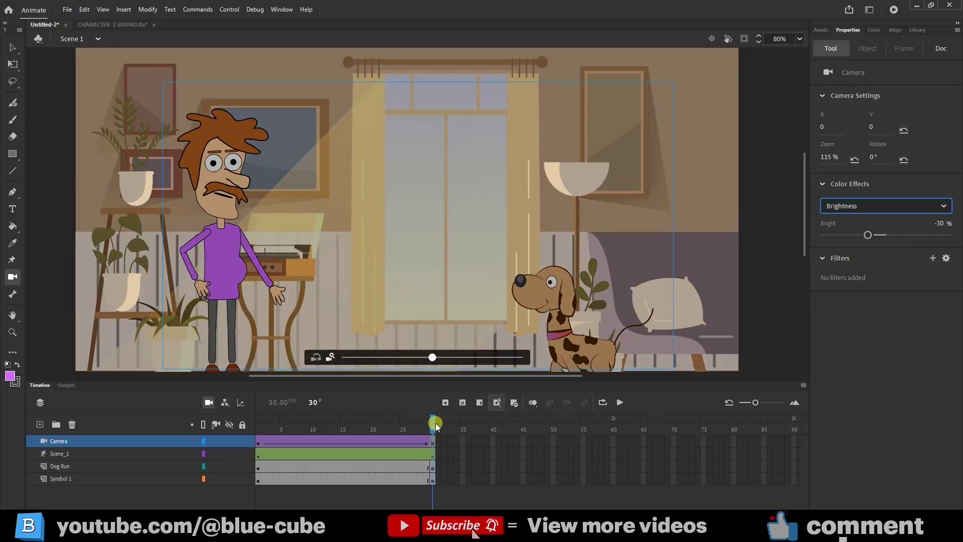
left_click(867, 234)
left_click_drag(868, 235, 856, 235)
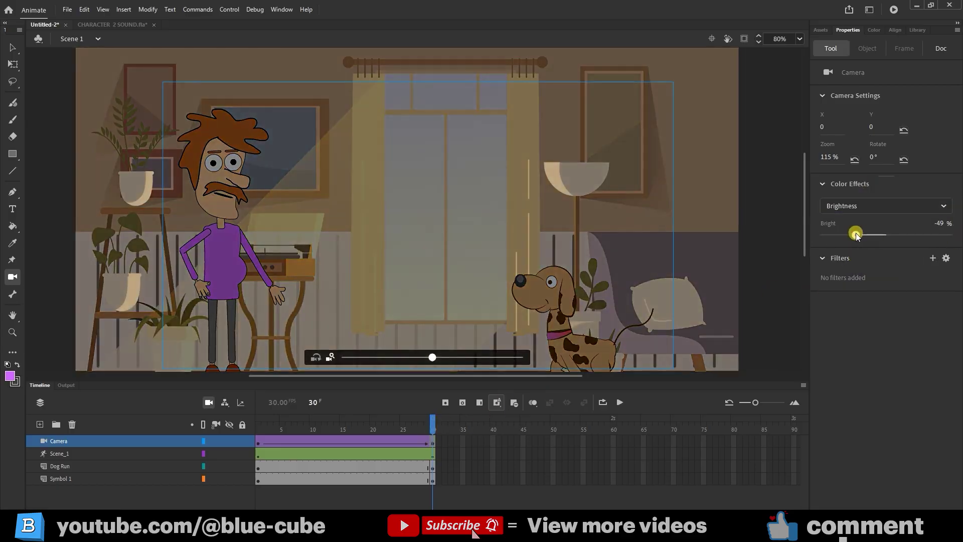
left_click_drag(432, 426, 441, 451)
mouse_move(855, 235)
left_mouse_down()
mouse_move(919, 235)
mouse_move(857, 236)
left_mouse_up()
type("0")
key("Return")
left_click(921, 208)
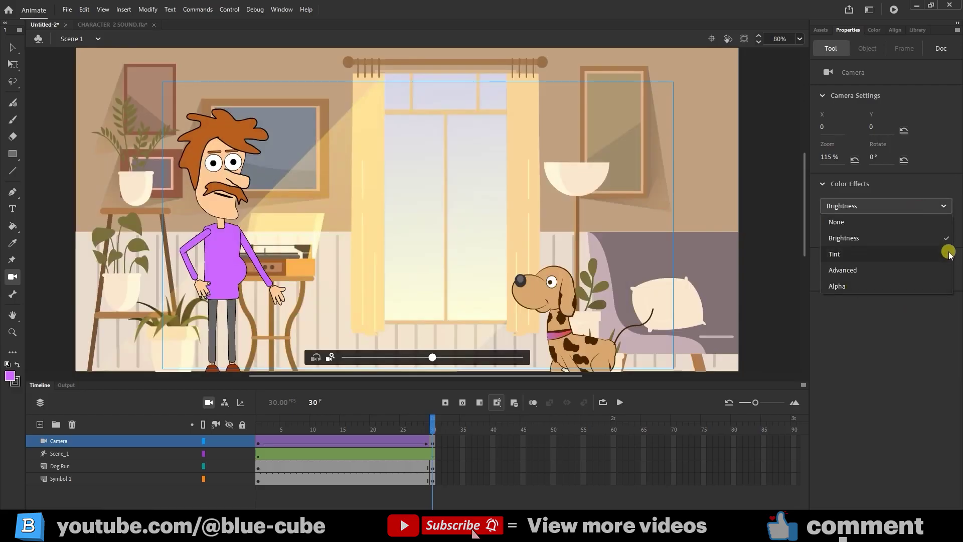
left_click(870, 207)
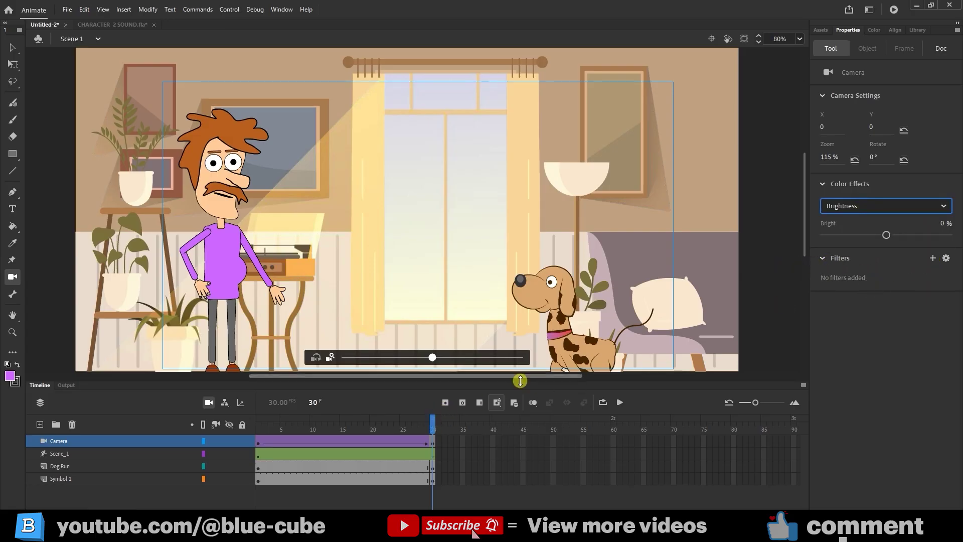
Step: Add a Blur filter of 18 to the camera at frame 30 and test the movie
left_click(932, 257)
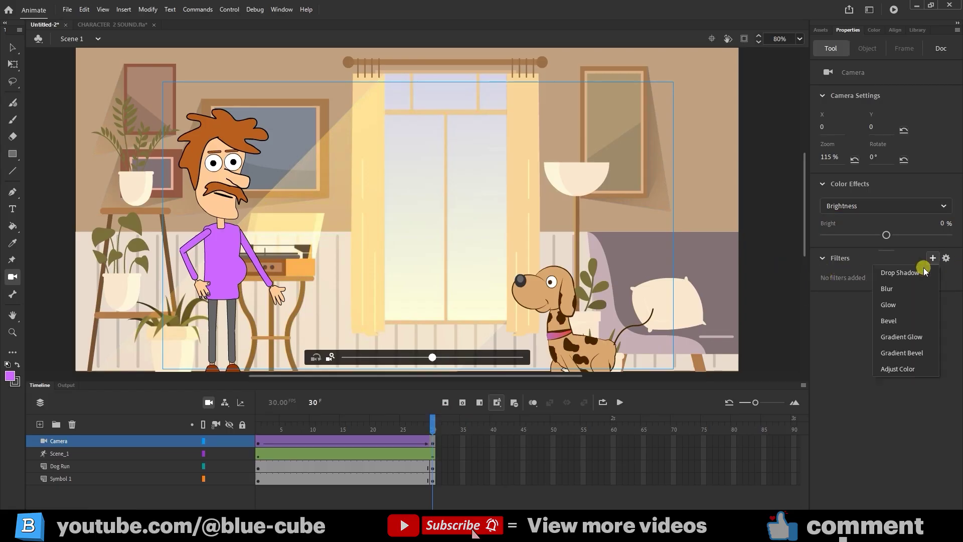
left_click(888, 288)
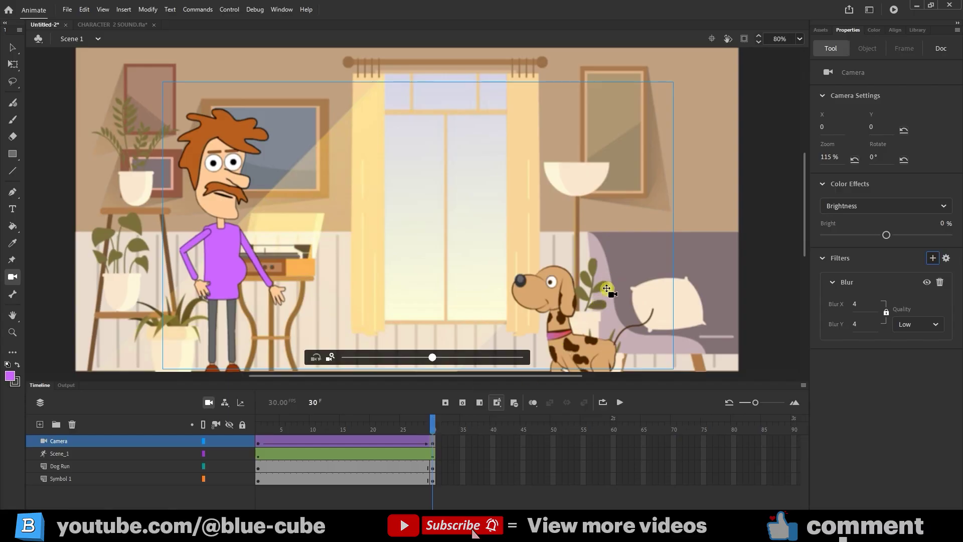
left_click_drag(854, 306, 868, 304)
left_click_drag(429, 423, 216, 466)
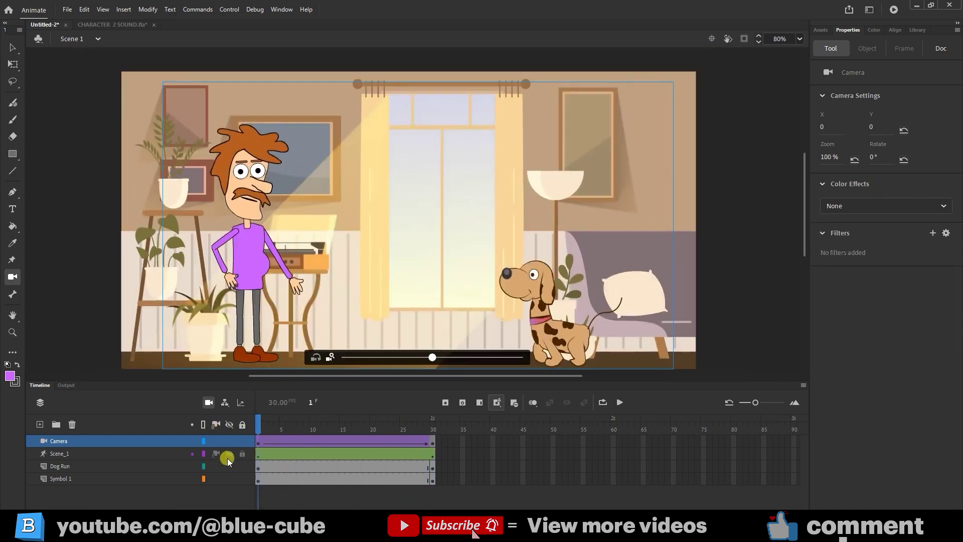
key("ctrl+Return")
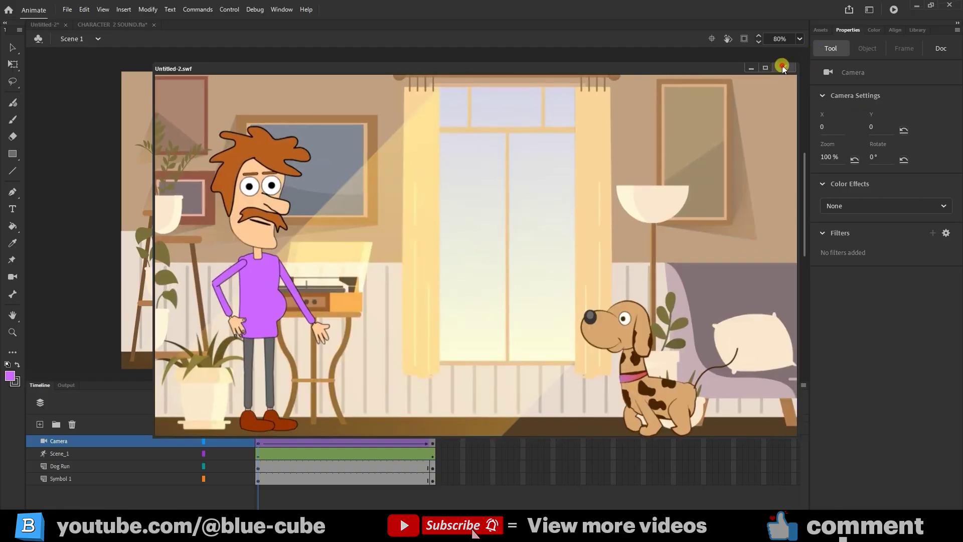
Step: Close the test movie and delete the Blur filter from the camera at frame 30
left_click(782, 66)
left_click(433, 443)
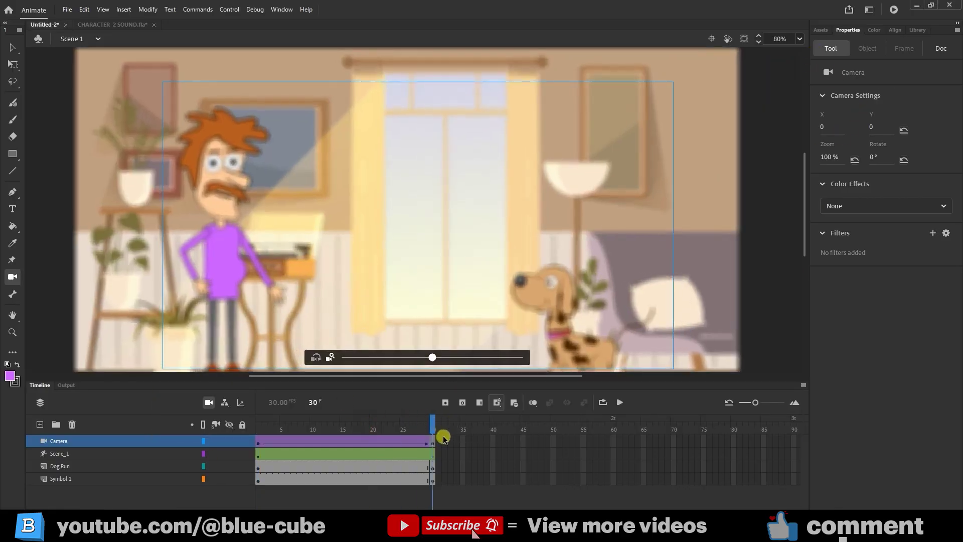
left_click(431, 443)
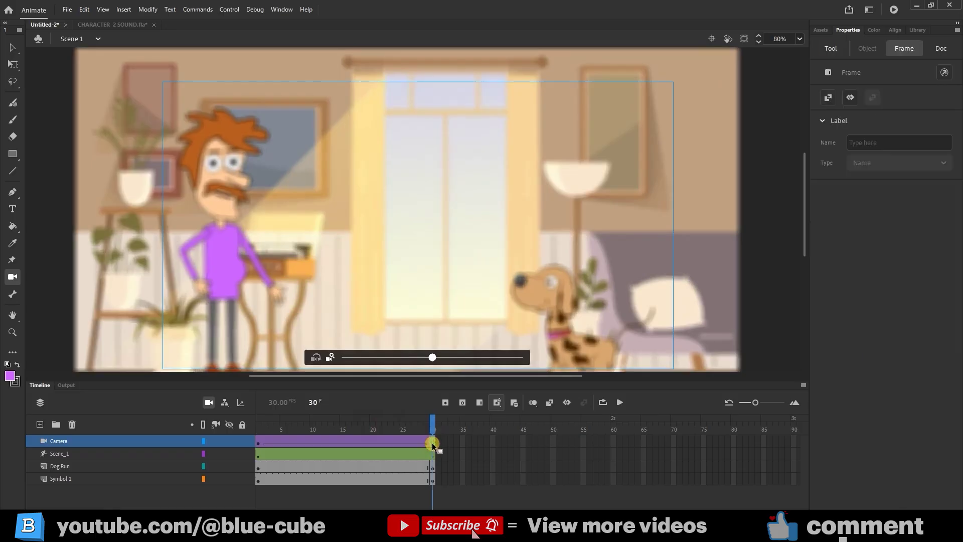
left_click(828, 48)
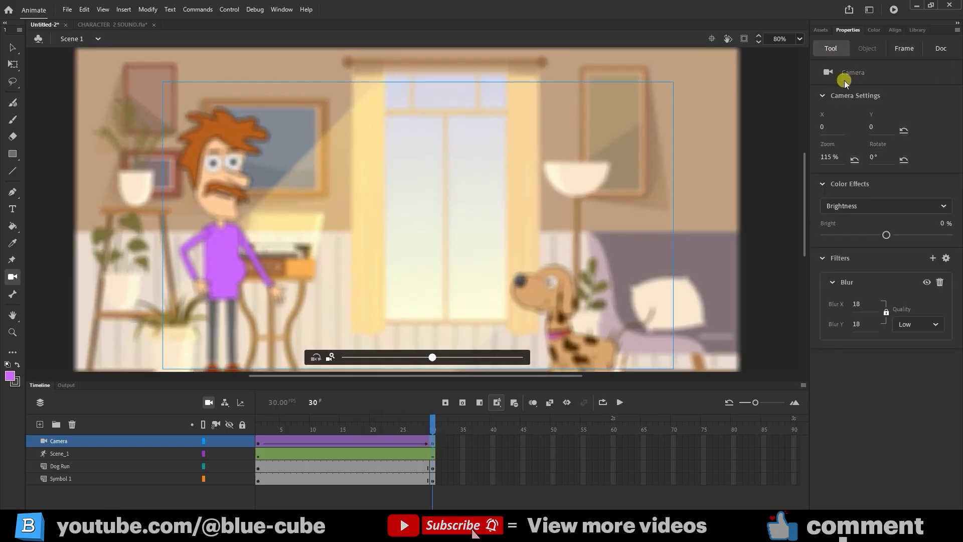
left_click(940, 283)
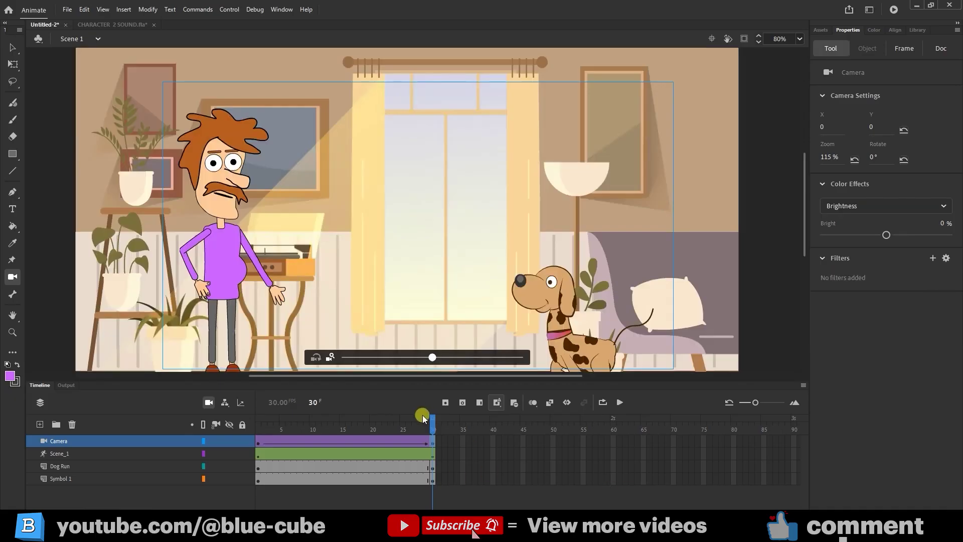
Step: Reset the camera zoom at frame 30 back to 100%
left_click_drag(430, 416, 256, 443)
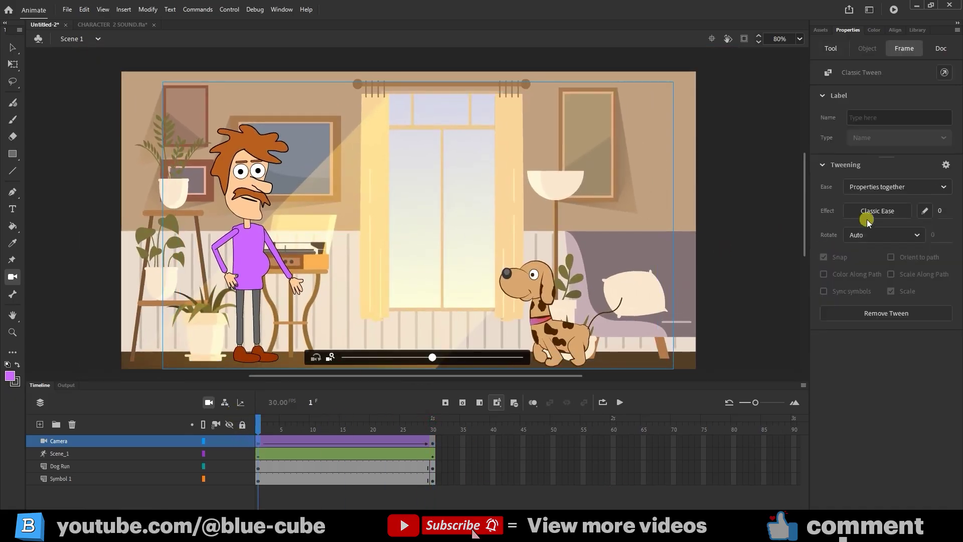
left_click(831, 48)
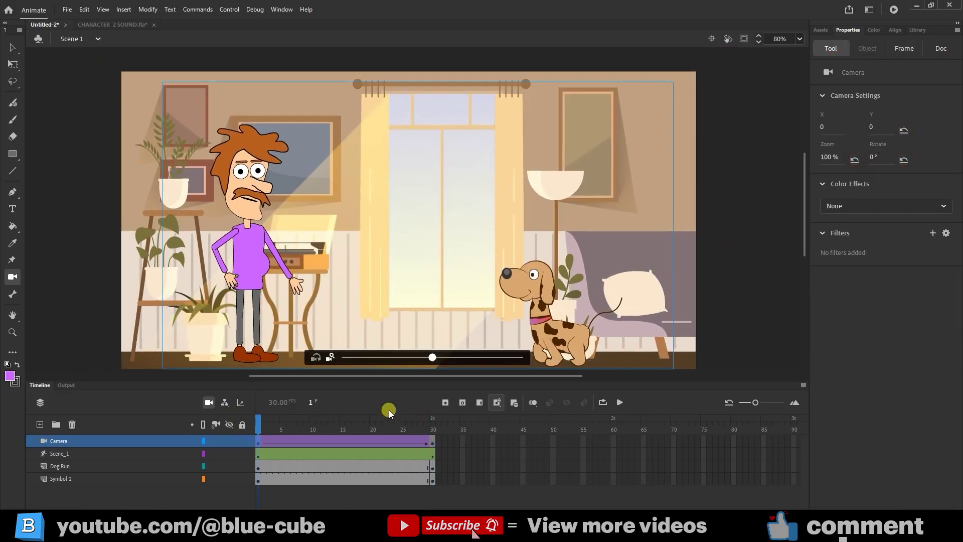
left_click(432, 422)
left_click(822, 47)
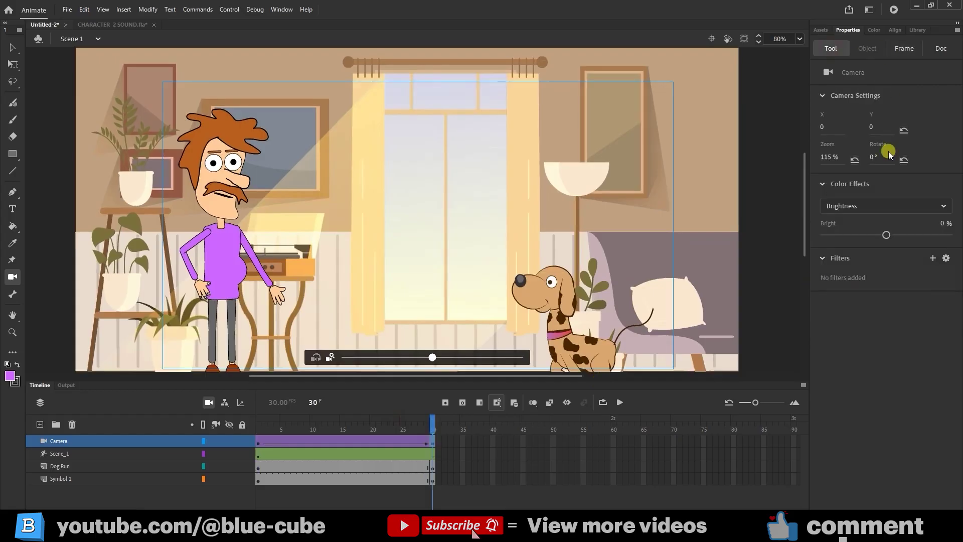
left_click(854, 159)
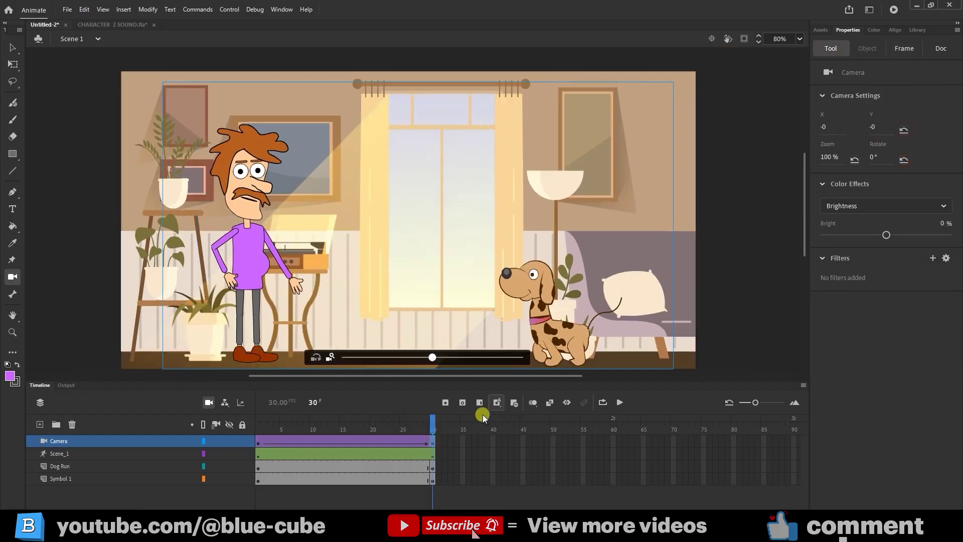
Step: At frame 30, zoom the camera to 200% and pan onto the man's face
left_click_drag(433, 421, 434, 451)
left_click(432, 441)
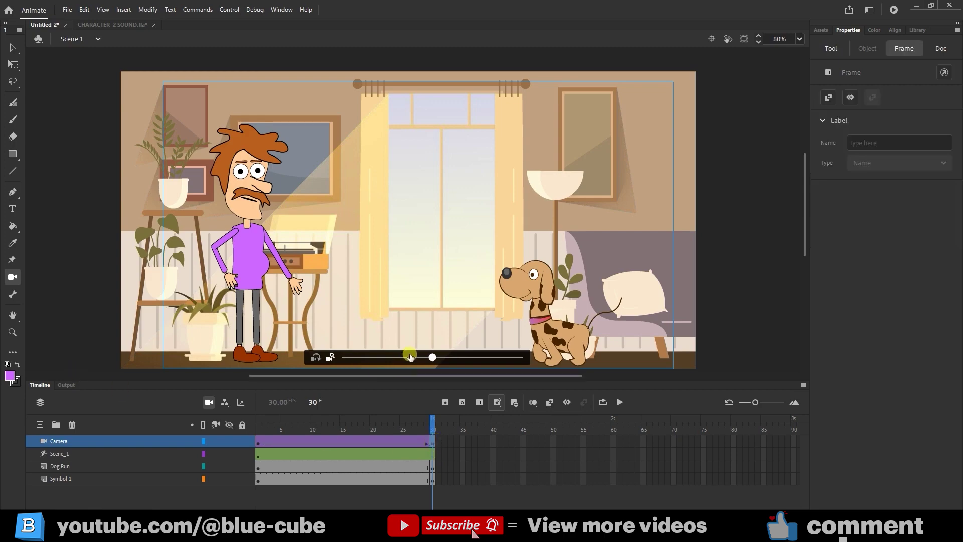
left_click(500, 356)
left_click_drag(435, 357, 496, 346)
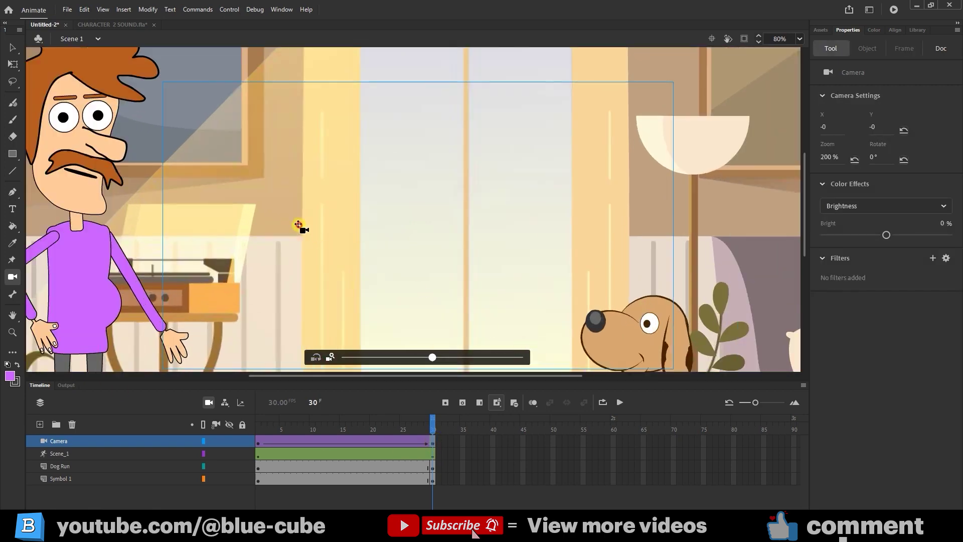
left_click_drag(298, 225, 35, 108)
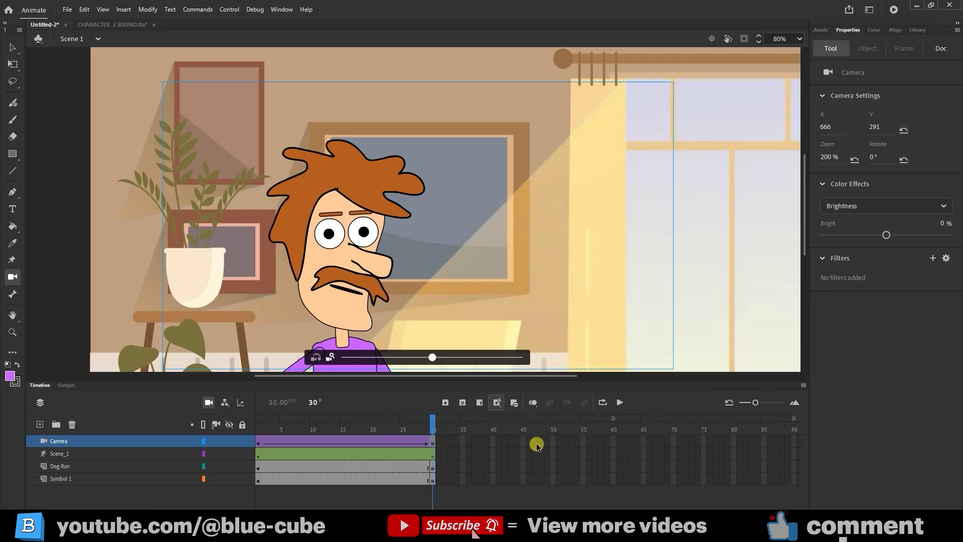
Step: Extend all layers to frame 45 to hold the close-up, then scrub to check it
left_click(525, 482)
left_click(479, 404)
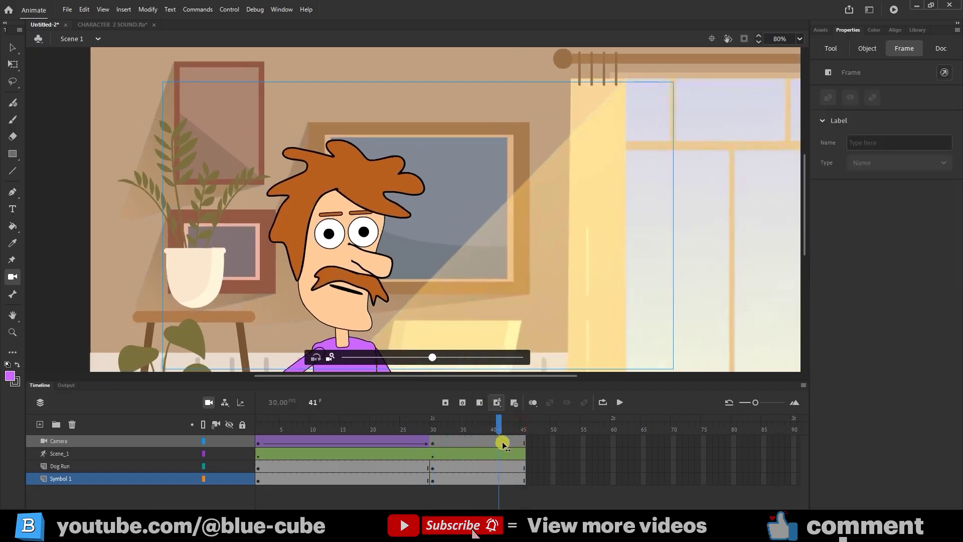
left_click_drag(517, 445, 523, 446)
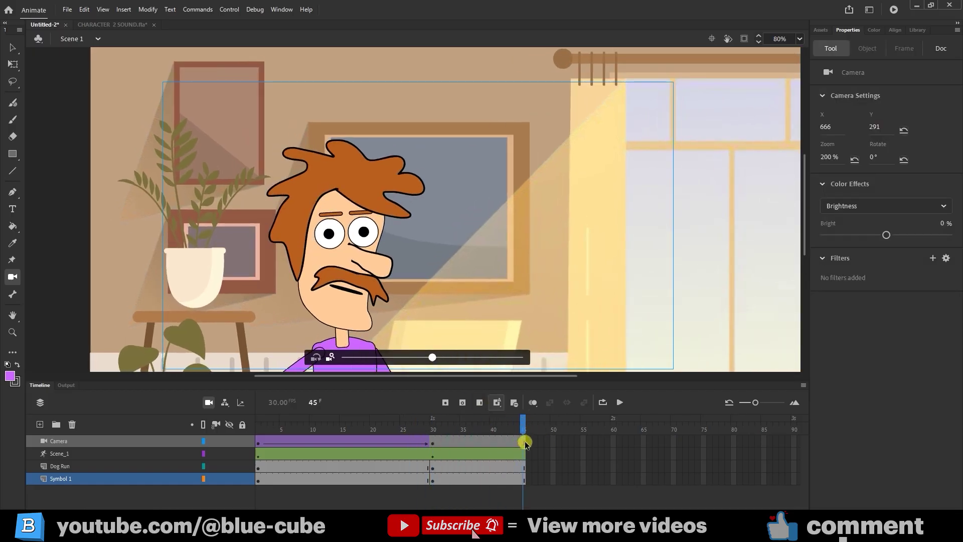
left_click(525, 442)
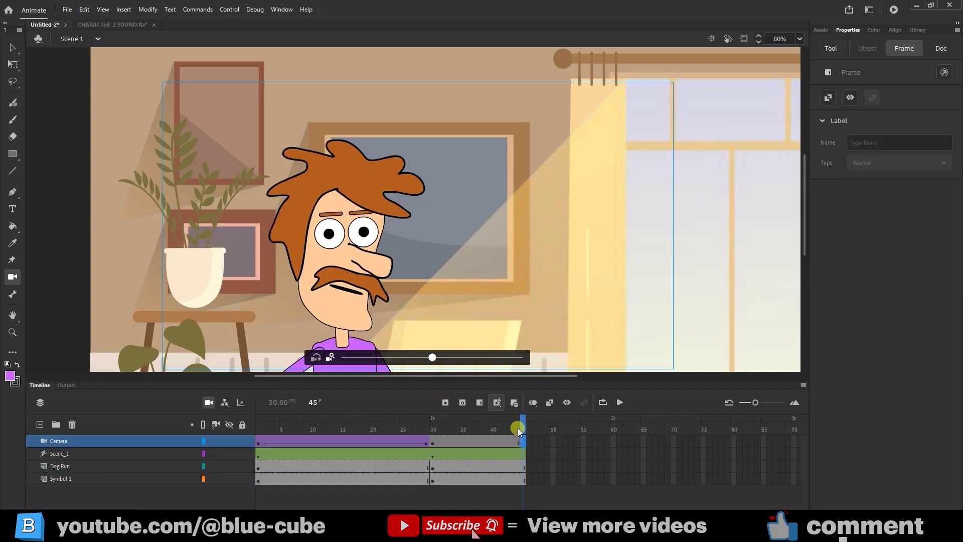
left_click_drag(518, 432, 524, 452)
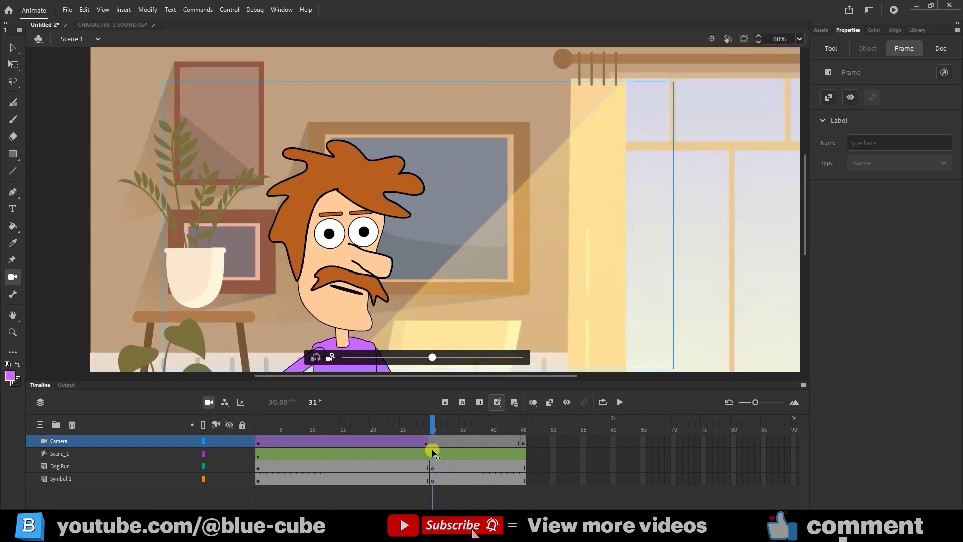
left_click_drag(432, 450, 526, 455)
Step: Extend all layers out to frame 75
left_click(576, 463)
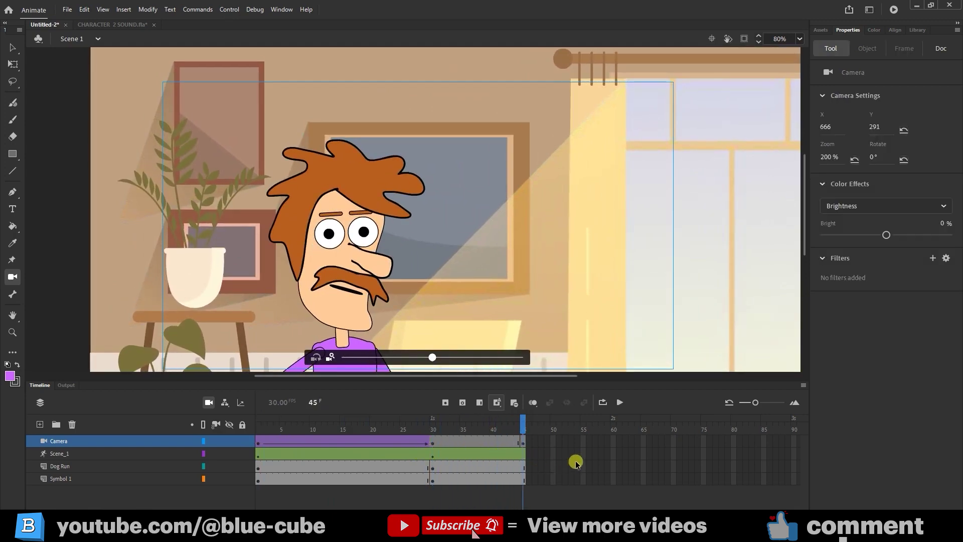
left_click_drag(702, 440, 702, 480)
left_click(482, 406)
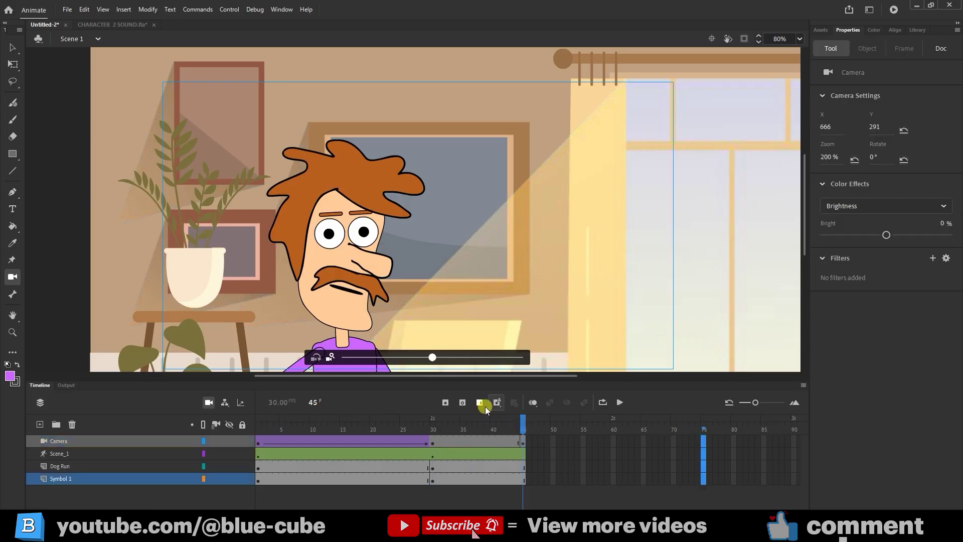
Step: At Camera frame 75, pan the 200% view across the room to centre on the dog
left_click(702, 441)
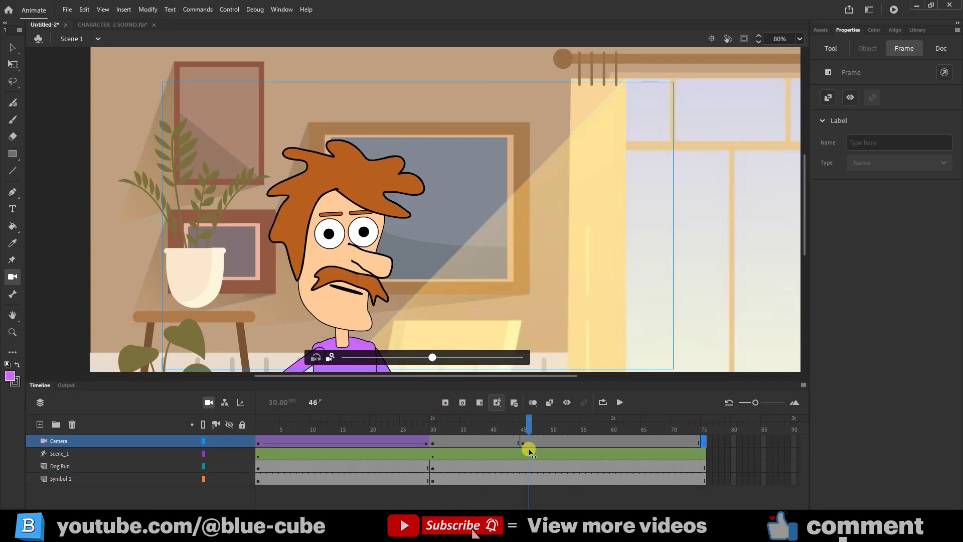
left_click_drag(641, 466, 702, 454)
left_click(703, 442)
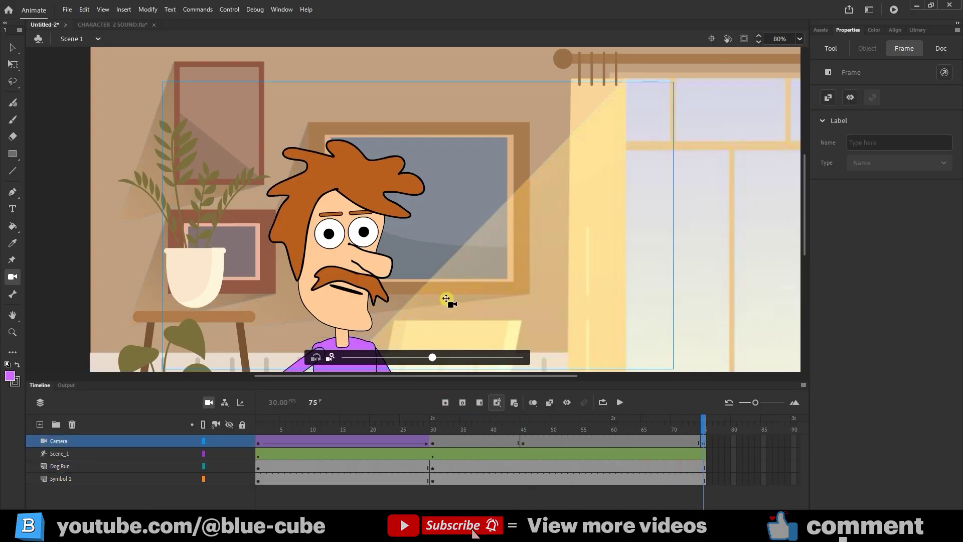
left_click_drag(438, 256, 579, 332)
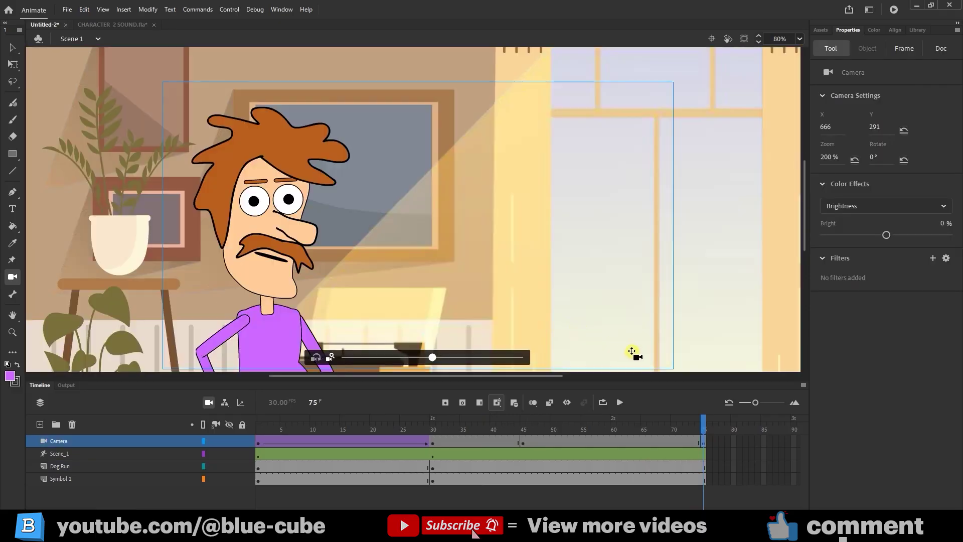
left_click_drag(631, 351, 621, 320)
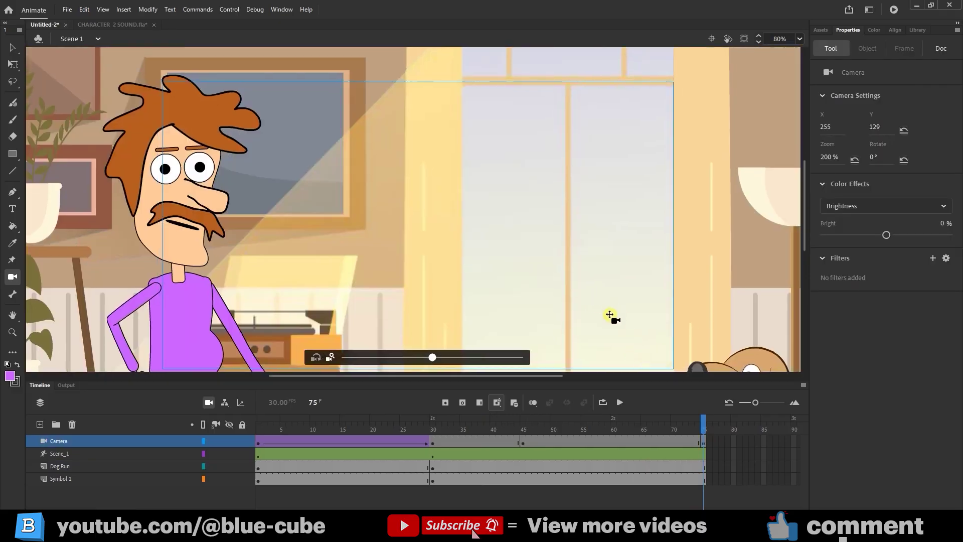
left_click_drag(669, 346, 619, 330)
left_click_drag(572, 293, 475, 278)
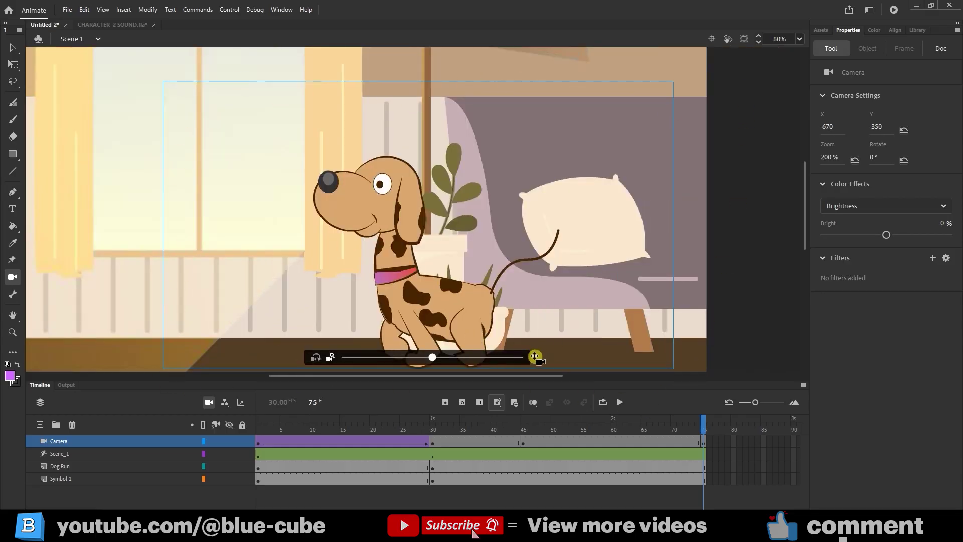
Step: Create Classic Tweens on the camera spans from frames 45–75 and 30–45
left_click_drag(701, 431, 609, 432)
right_click(618, 445)
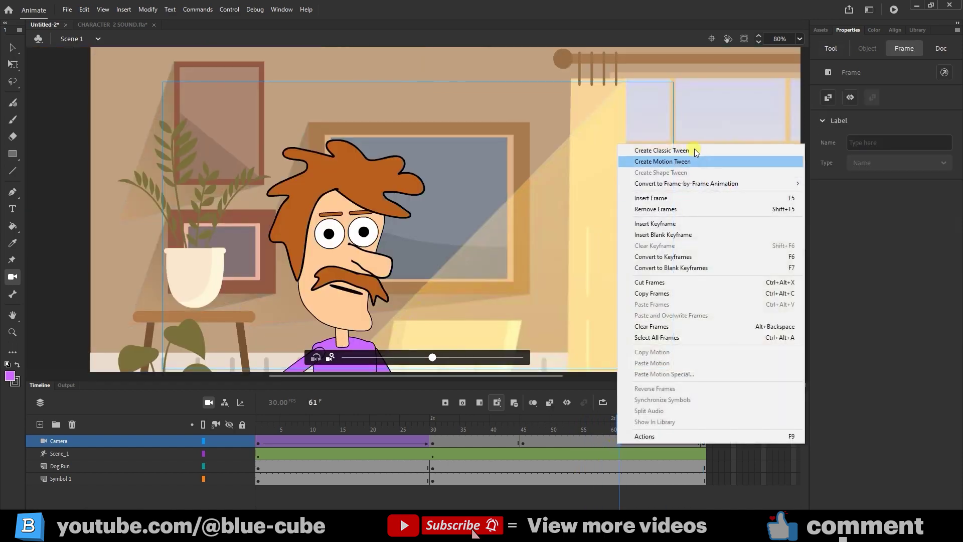
left_click(667, 151)
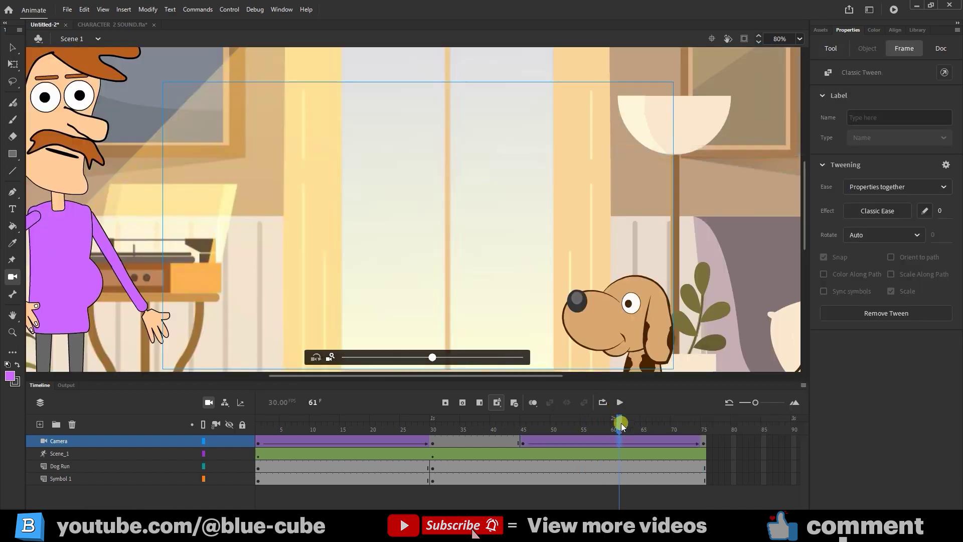
left_click_drag(618, 431, 474, 430)
left_click(485, 444)
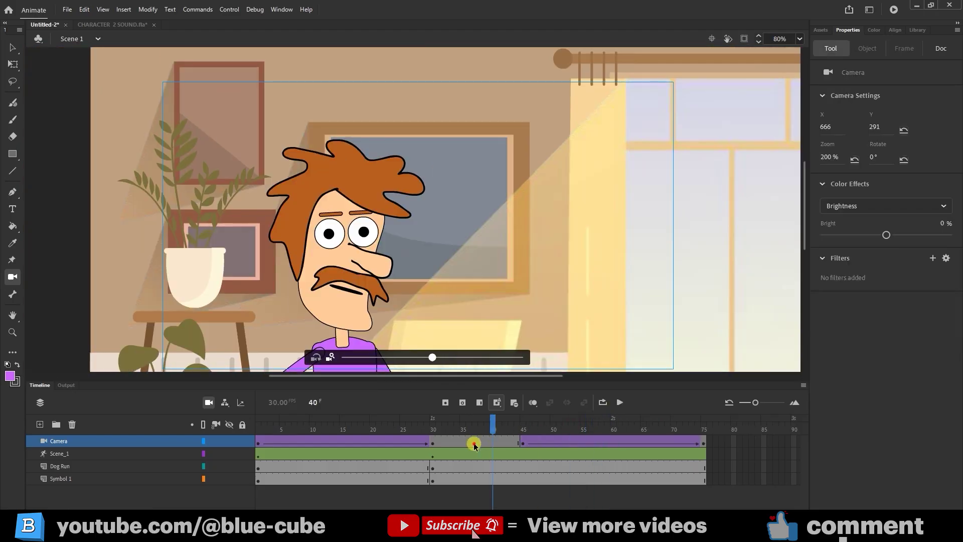
right_click(487, 443)
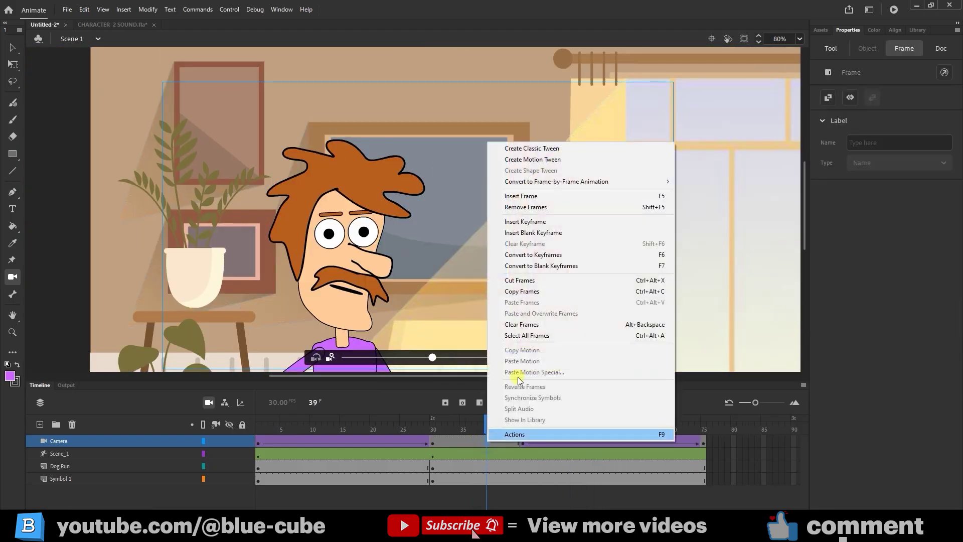
left_click(576, 148)
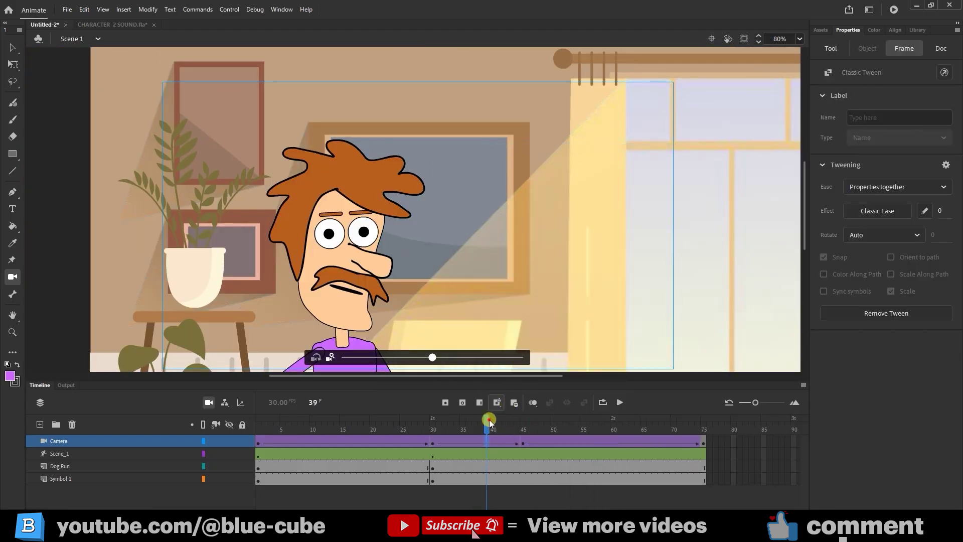
Step: Play the camera animation from frame 1, then test the movie and close it
left_click(258, 444)
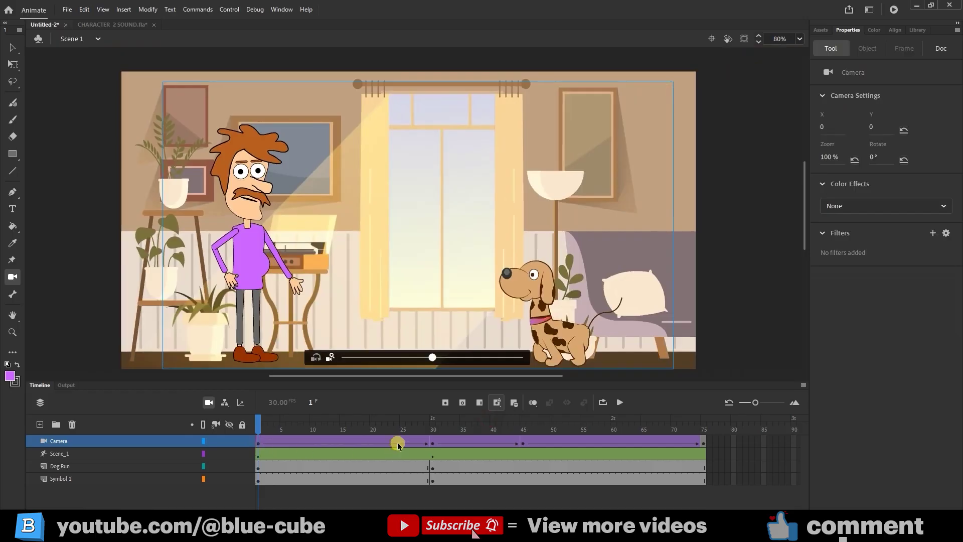
left_click(620, 403)
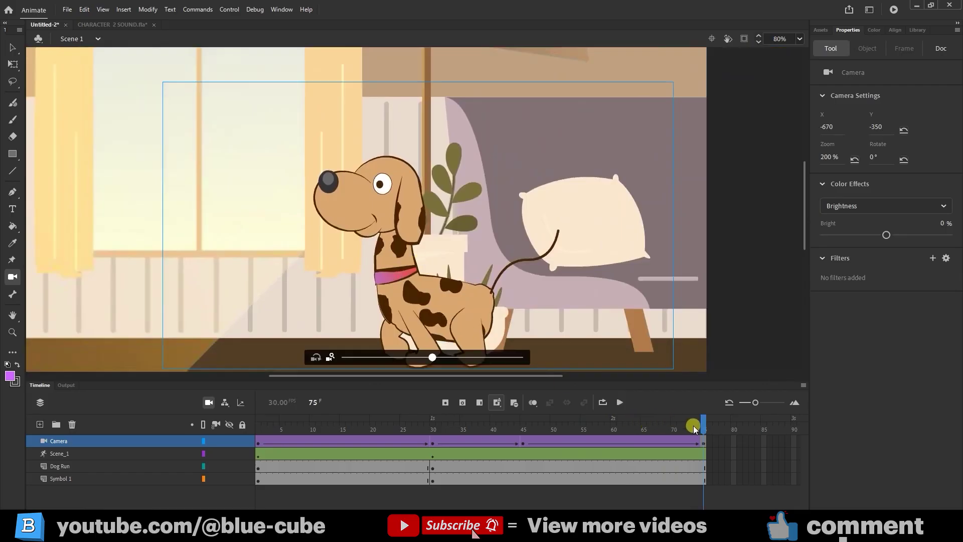
left_click_drag(702, 427, 226, 426)
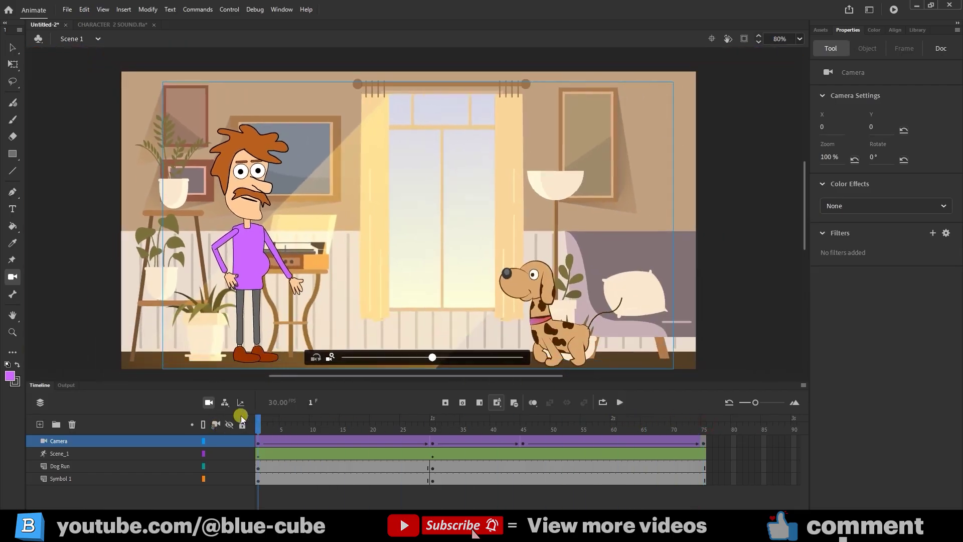
key("ctrl+Return")
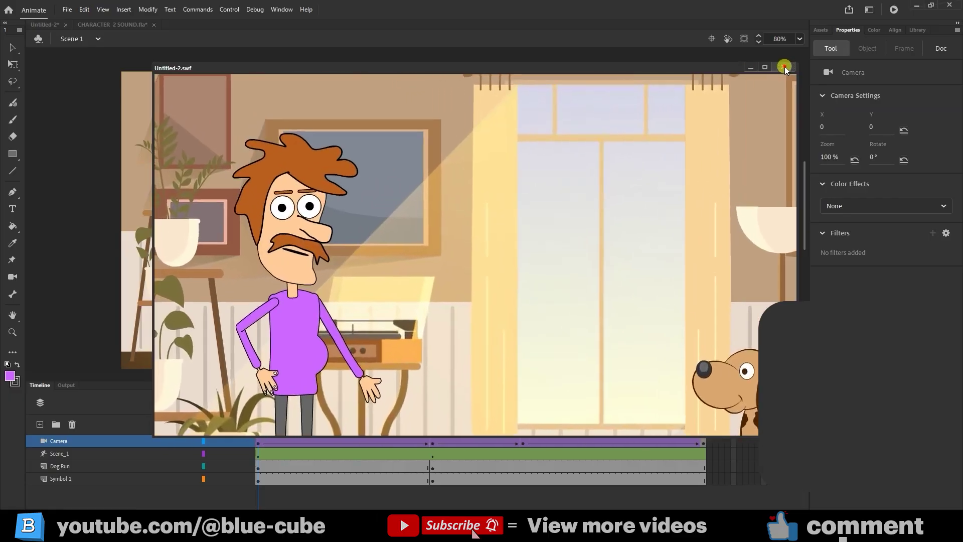
left_click(784, 66)
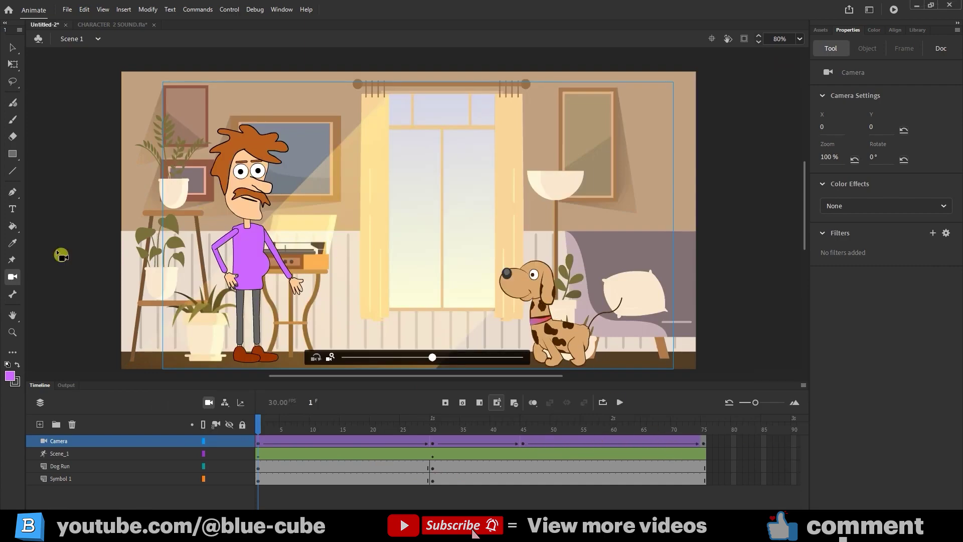
Step: Add a camera keyframe at frame 76, panned from the dog to the man at 220% zoom
left_click(704, 430)
left_click(709, 479)
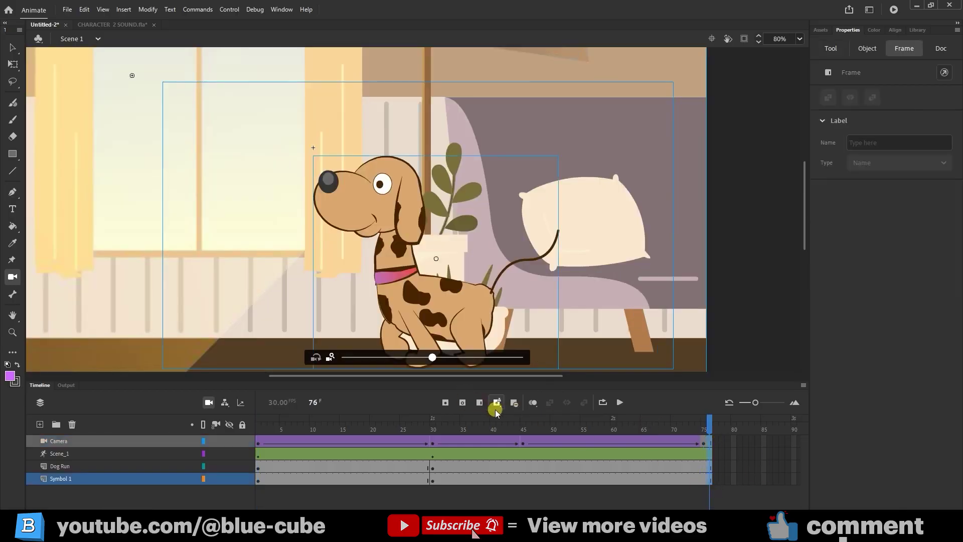
left_click(709, 442)
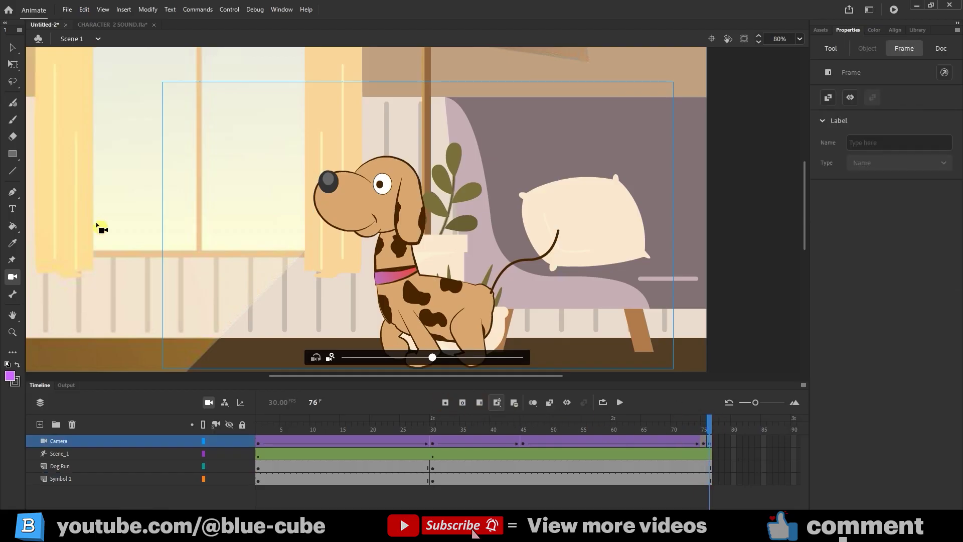
left_click_drag(350, 271, 307, 238)
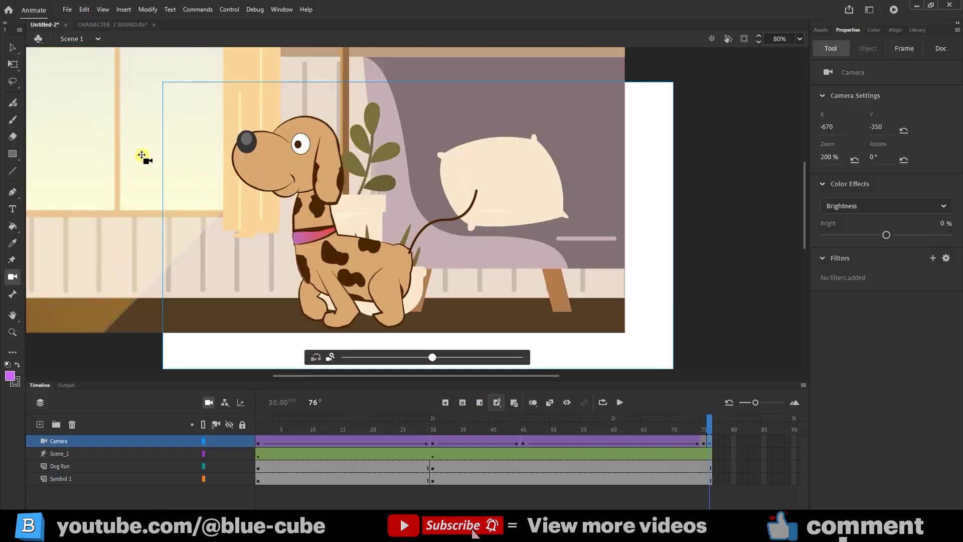
left_click_drag(142, 155, 274, 221)
left_click_drag(176, 182, 172, 185)
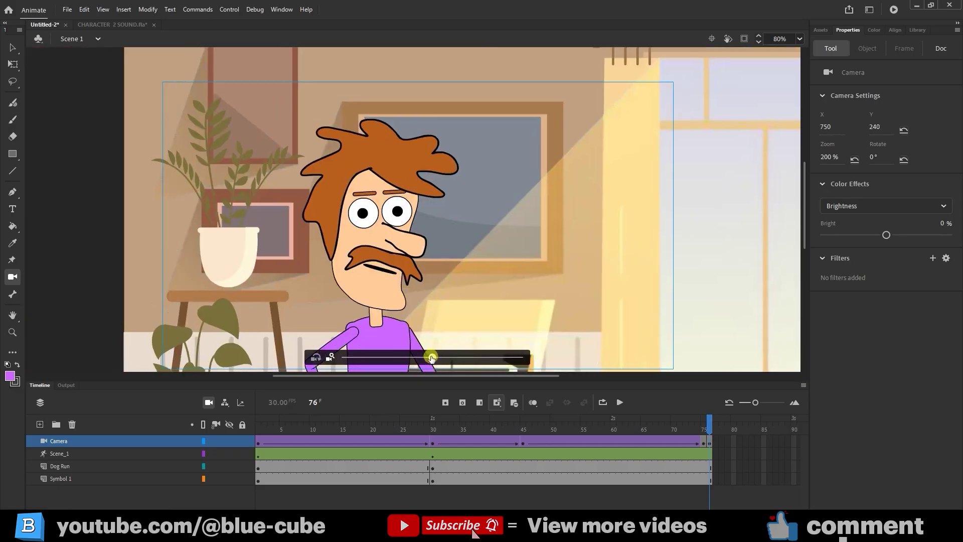
left_click_drag(431, 357, 446, 357)
Step: Play the animation to preview the hard cut between frames 75 and 76
left_click(709, 422)
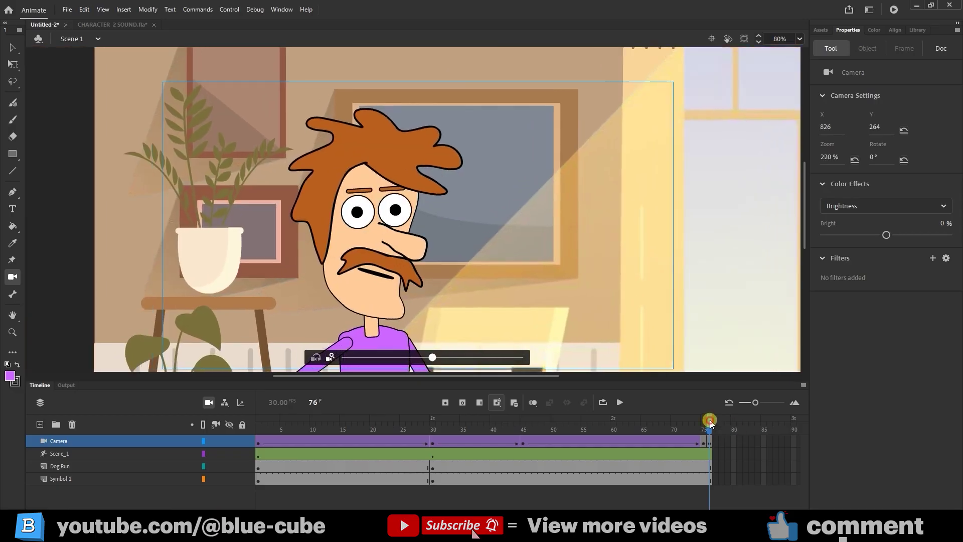
left_click_drag(710, 424, 258, 422)
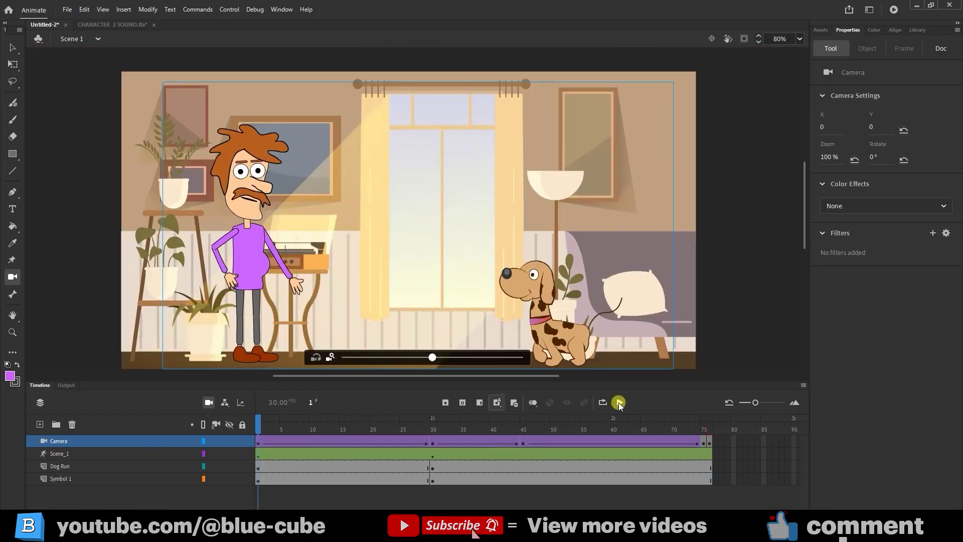
left_click(618, 402)
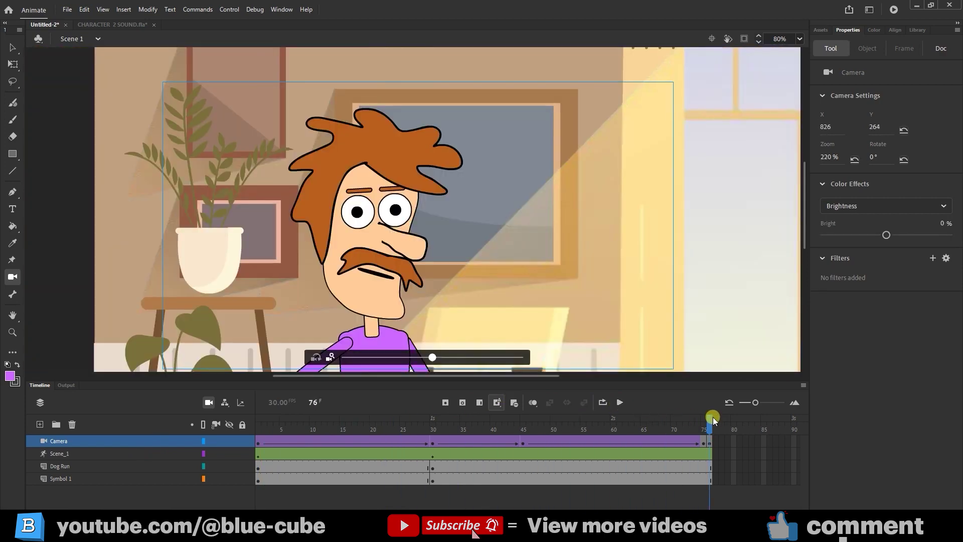
left_click_drag(708, 424, 708, 424)
Step: Set the stage view to 50% and enable attaching layers to the camera
left_click(799, 39)
left_click(808, 117)
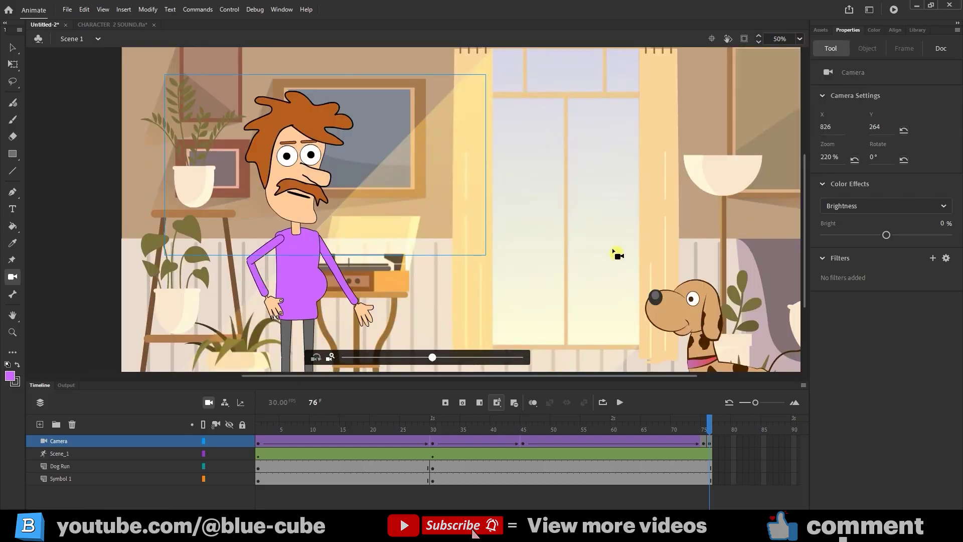
left_click_drag(617, 253, 535, 286)
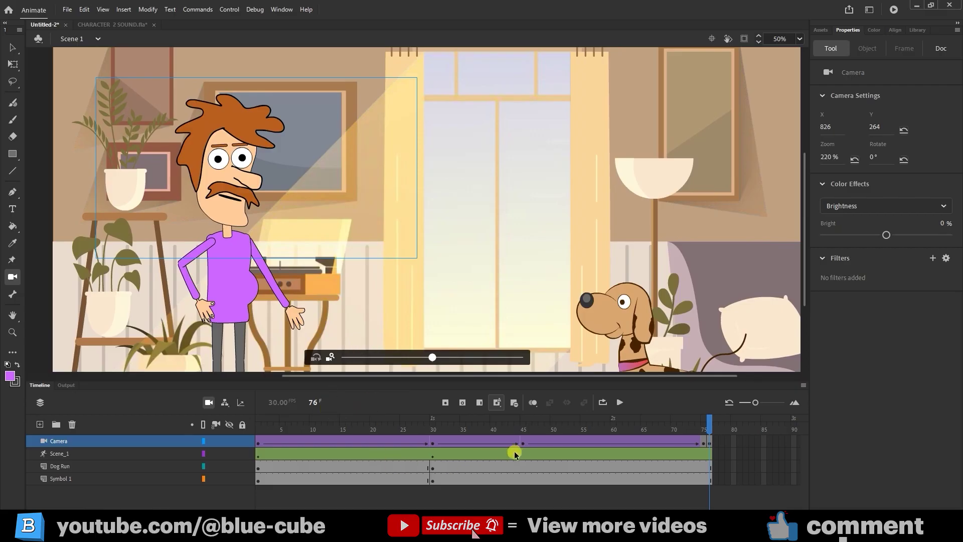
left_click(215, 424)
Step: Attach the Dog Run layer to the camera, then scrub frames 9 and 52 to check the dog
left_click_drag(716, 438, 251, 417)
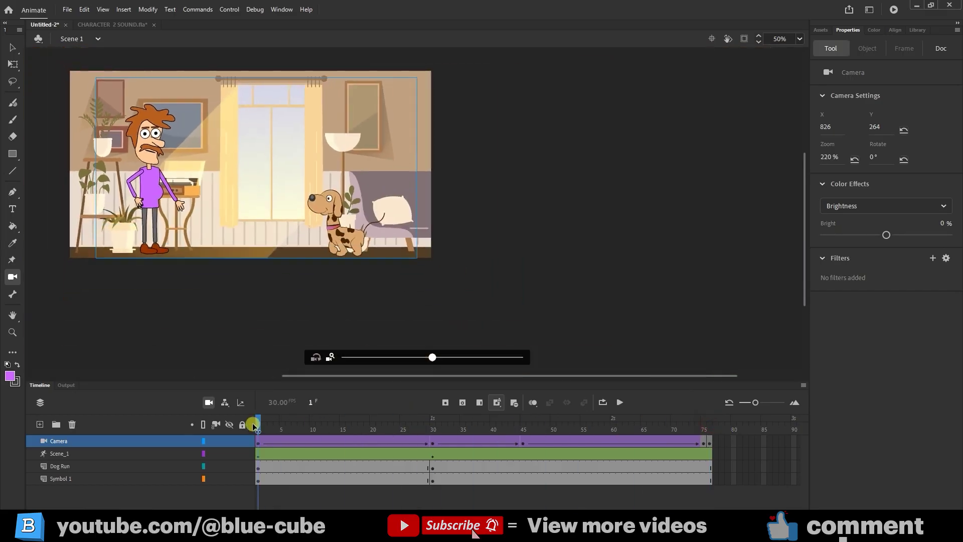
left_click(73, 466)
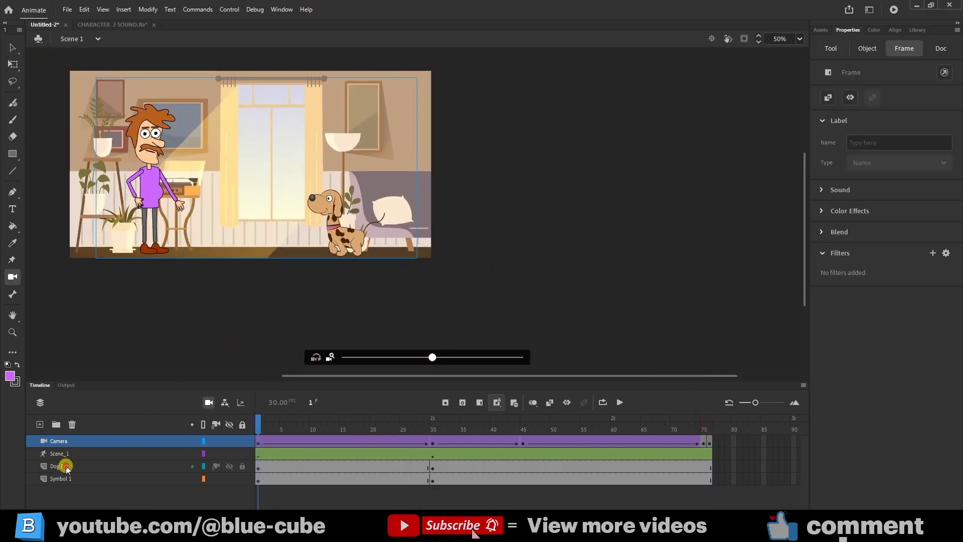
left_click(214, 466)
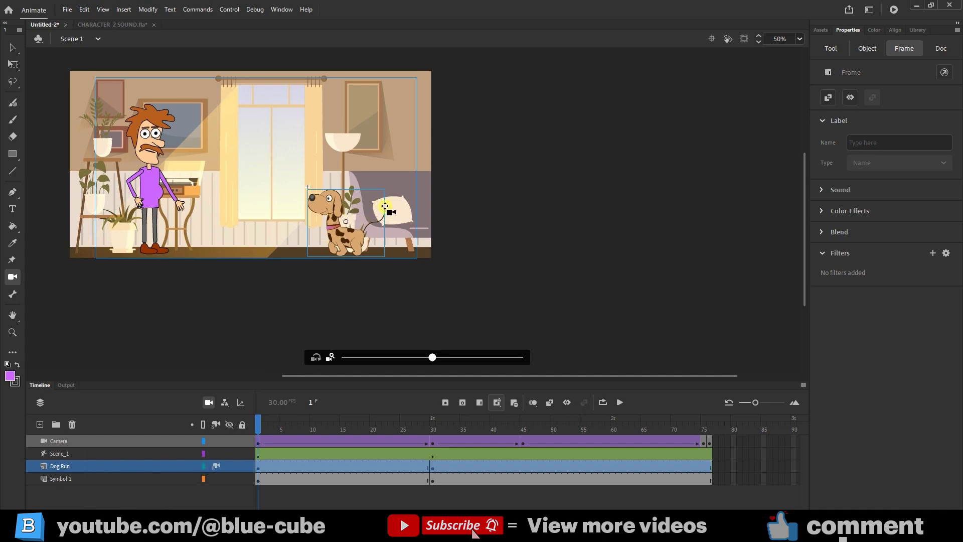
left_click_drag(301, 228, 433, 294)
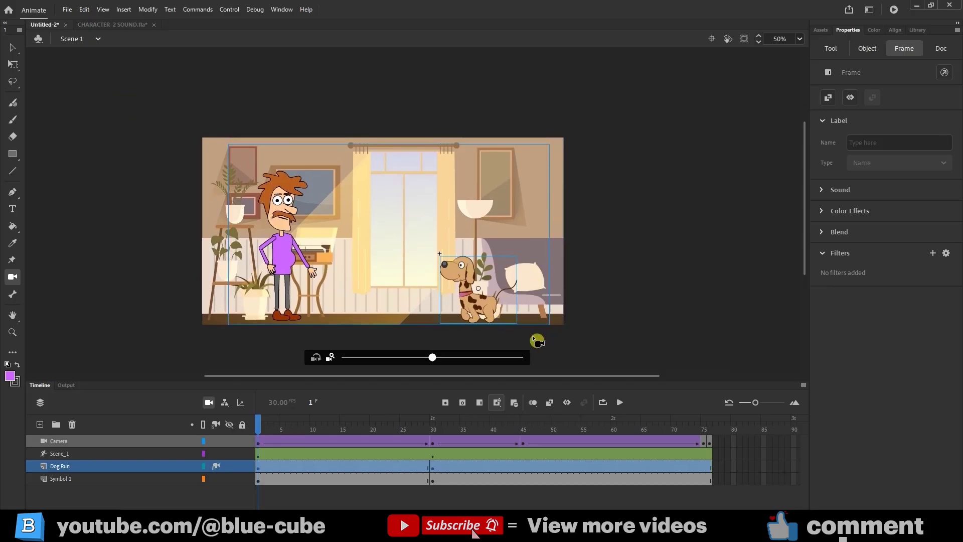
left_click_drag(258, 423, 257, 449)
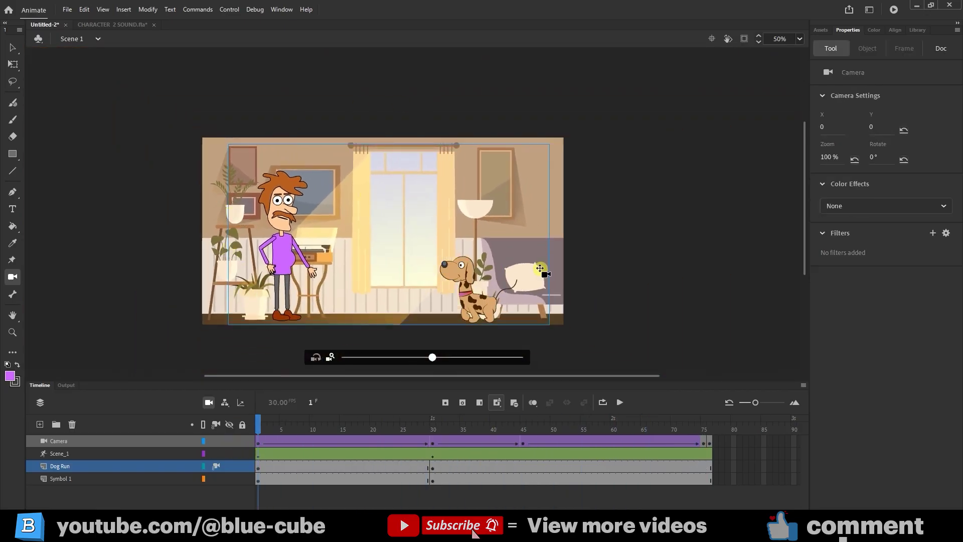
left_click_drag(259, 426, 546, 454)
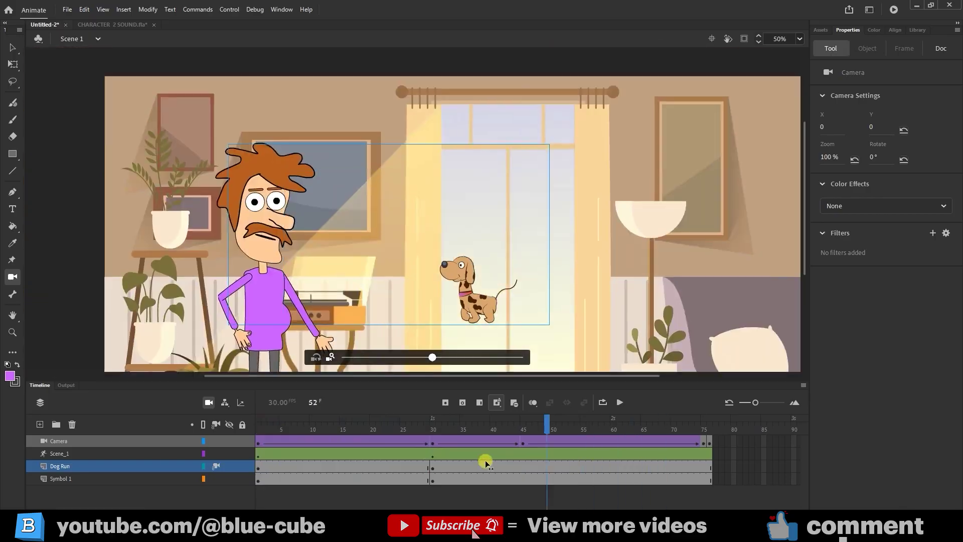
left_click(264, 453)
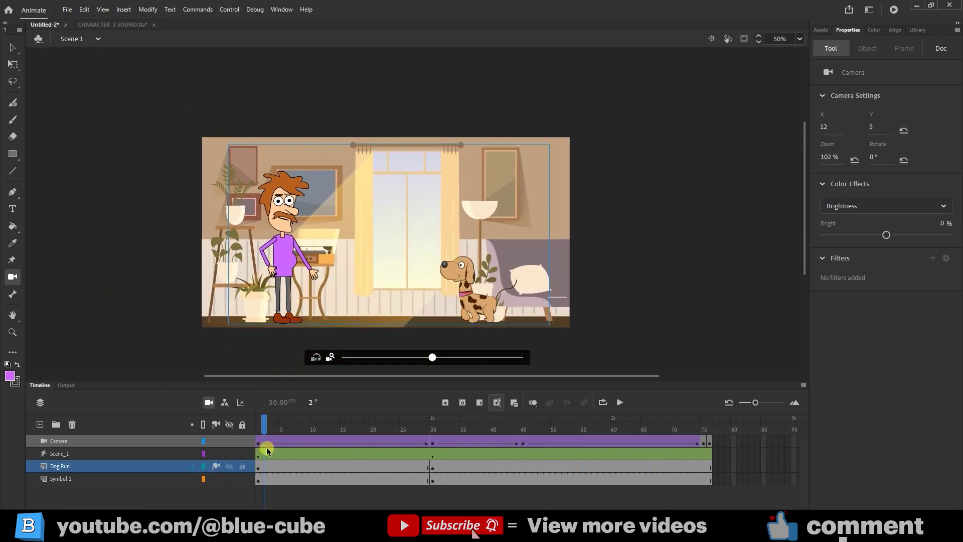
left_click_drag(266, 428, 412, 443)
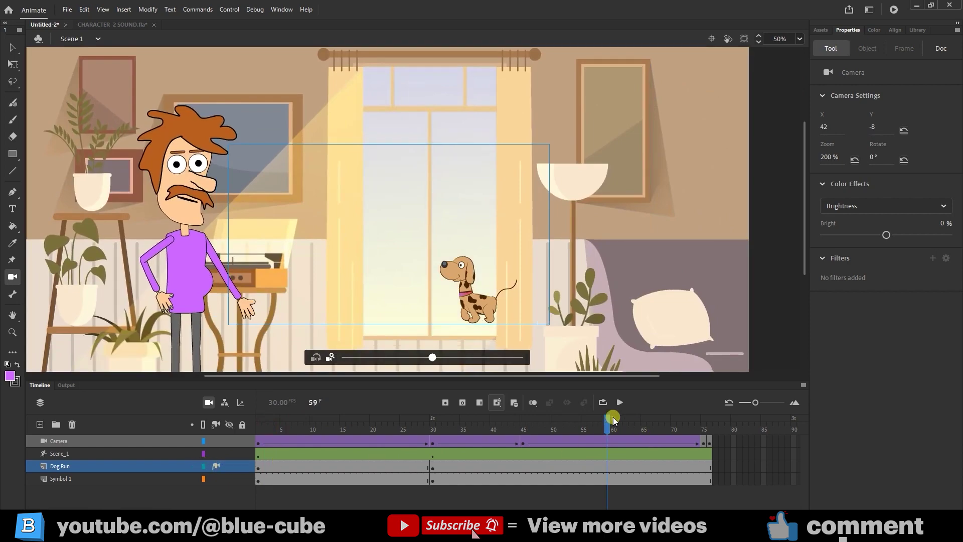
left_click_drag(608, 423, 258, 424)
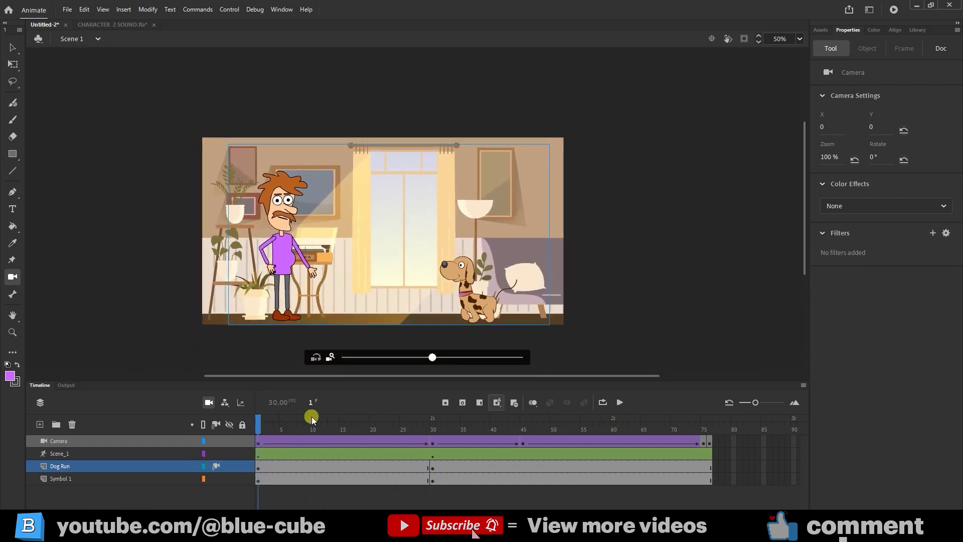